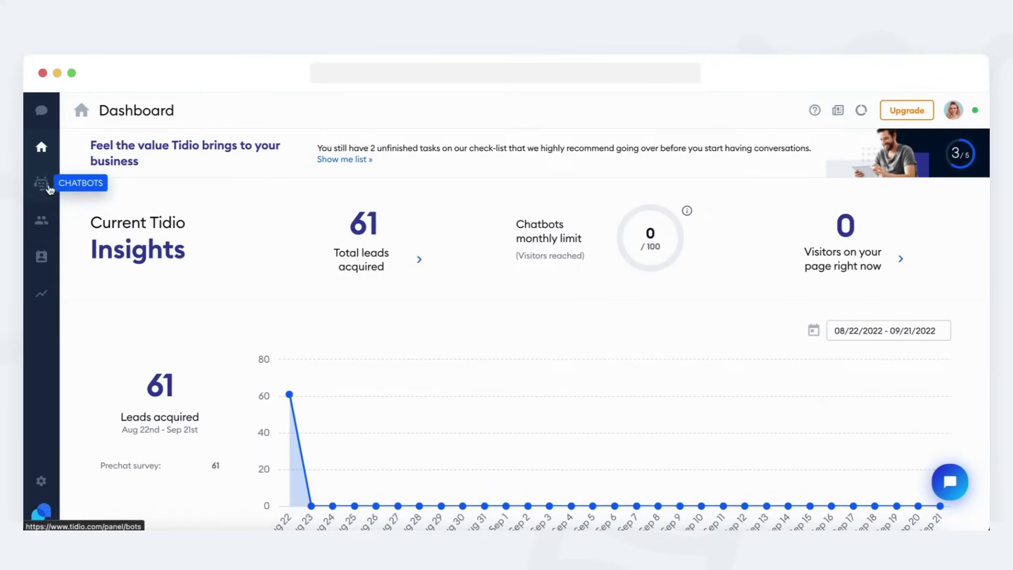
Go to the Chatbots section from the left sidebar.
left_click(50, 188)
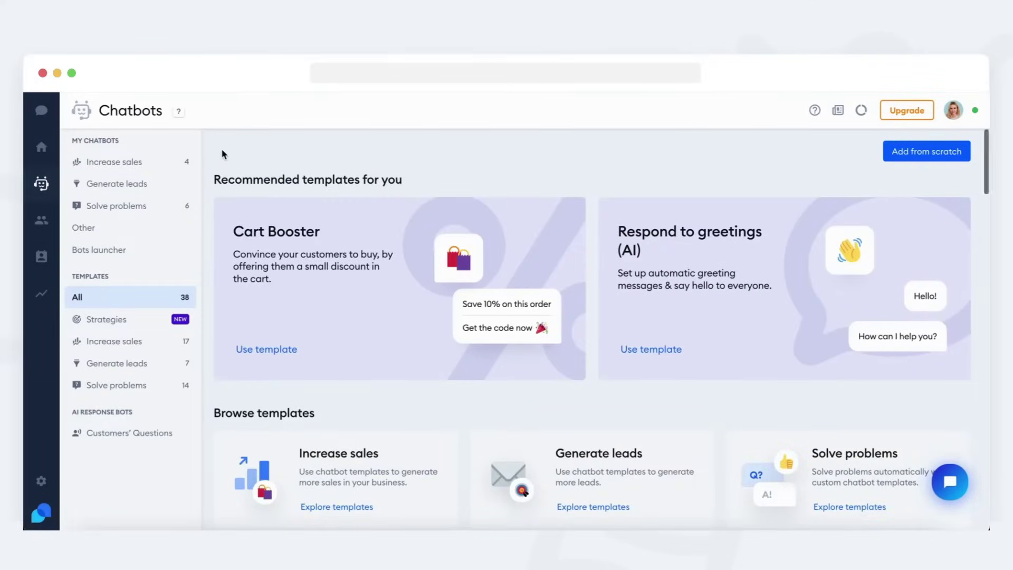
Browse the recommended templates, then start a new chatbot with 'Add from scratch'.
scroll(221, 154, "down", 5)
scroll(222, 154, "down", 2)
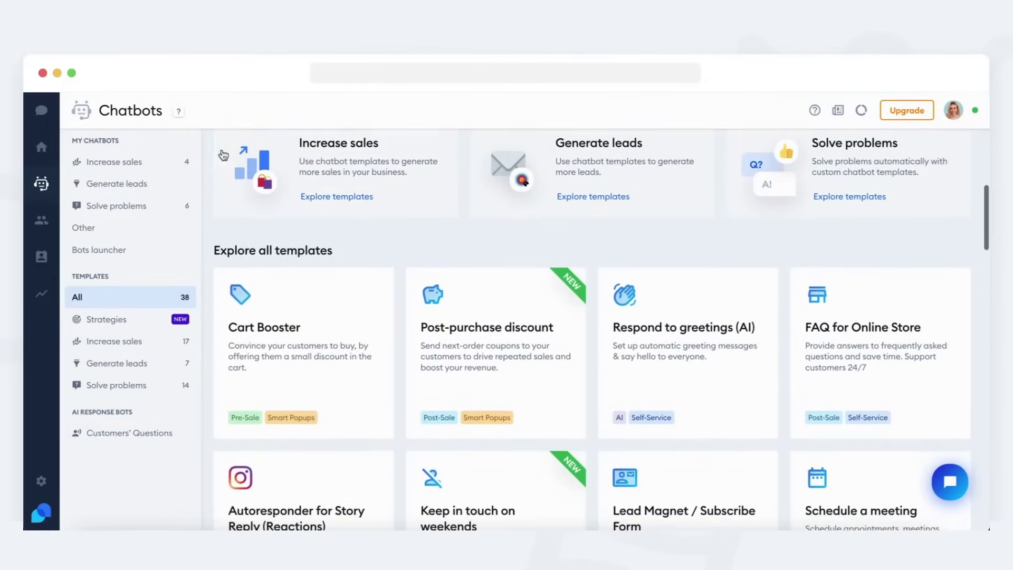
scroll(221, 154, "up", 6)
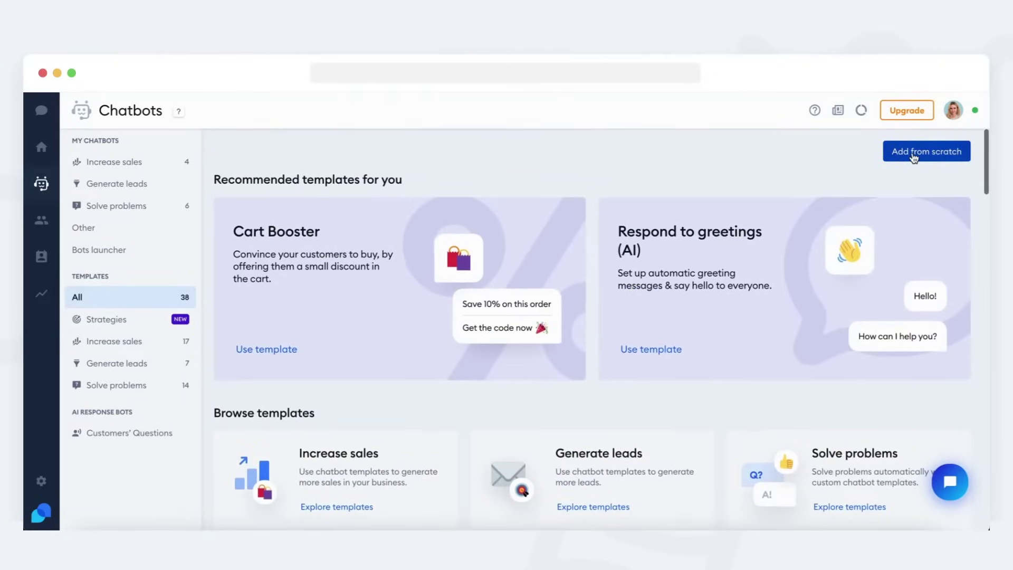
left_click(914, 154)
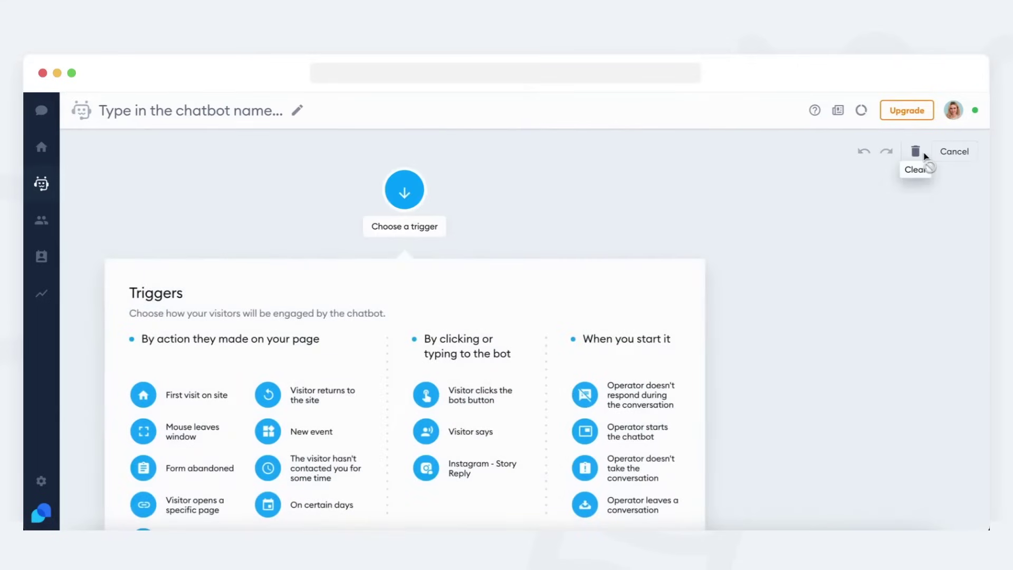
Enter 'FAQ BOT' as the chatbot's title and look over the trigger list.
scroll(748, 169, "down", 1)
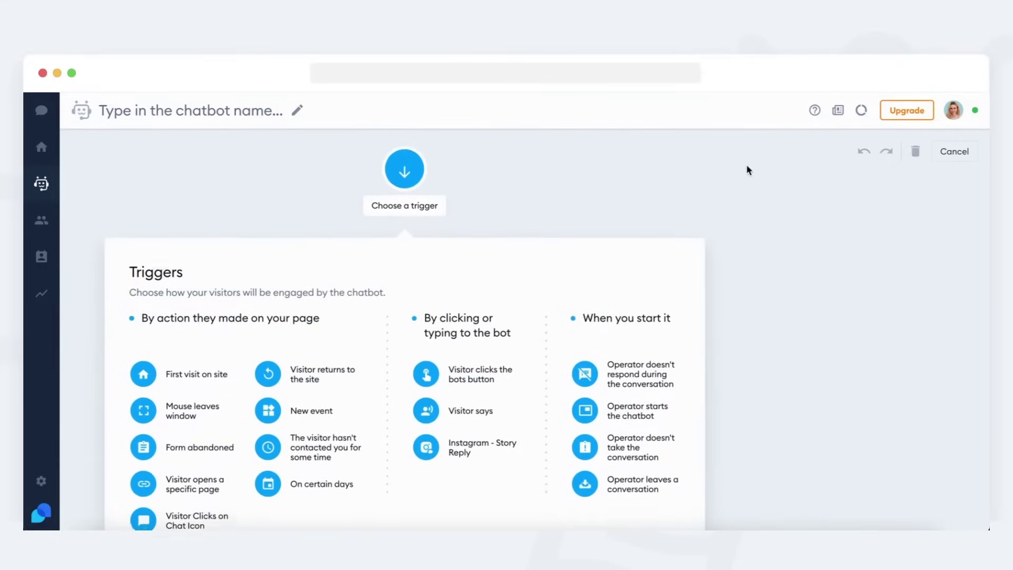
left_click(280, 115)
type("FA")
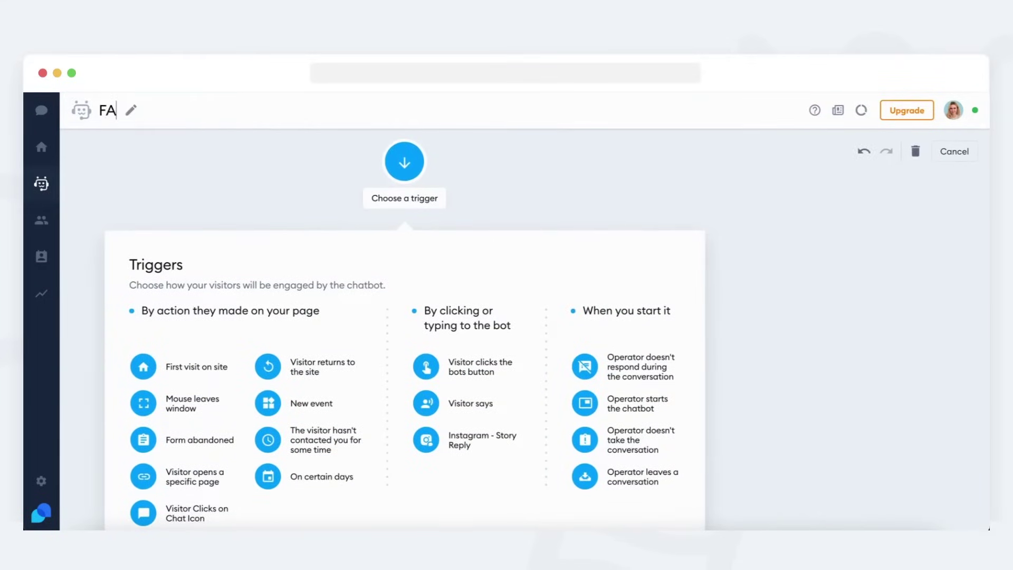
type("Q BOT")
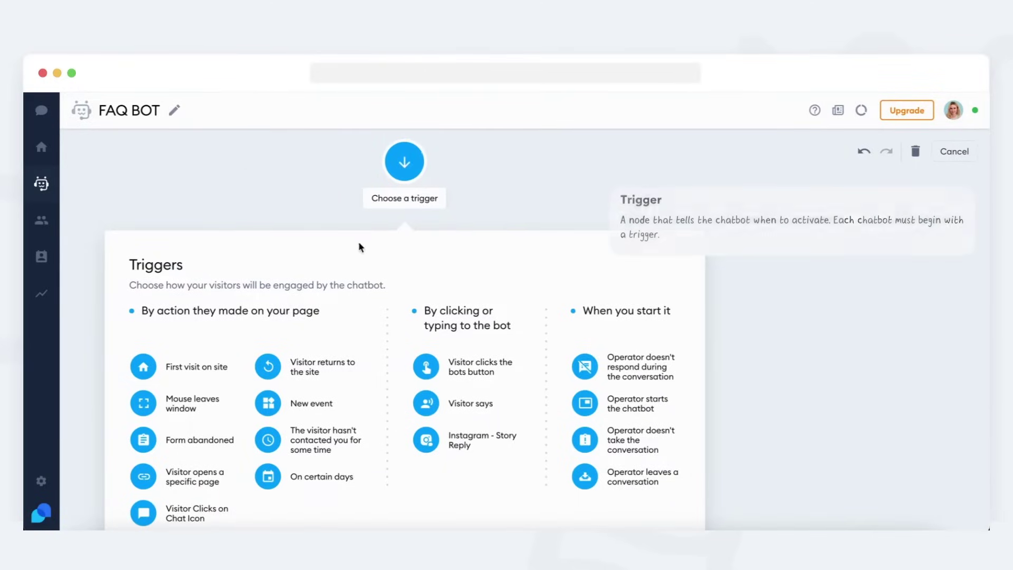
scroll(369, 285, "down", 2)
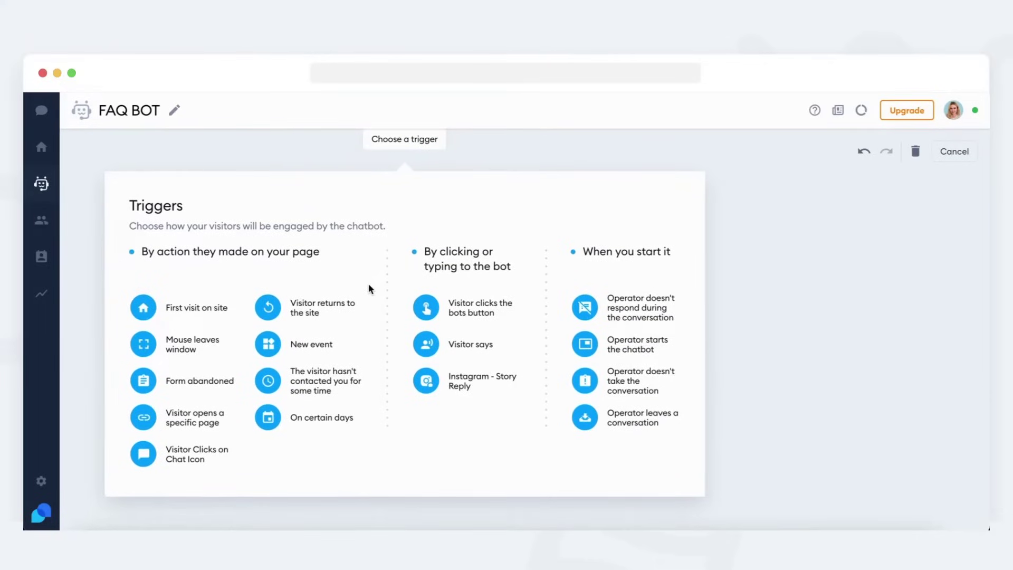
scroll(368, 286, "up", 1)
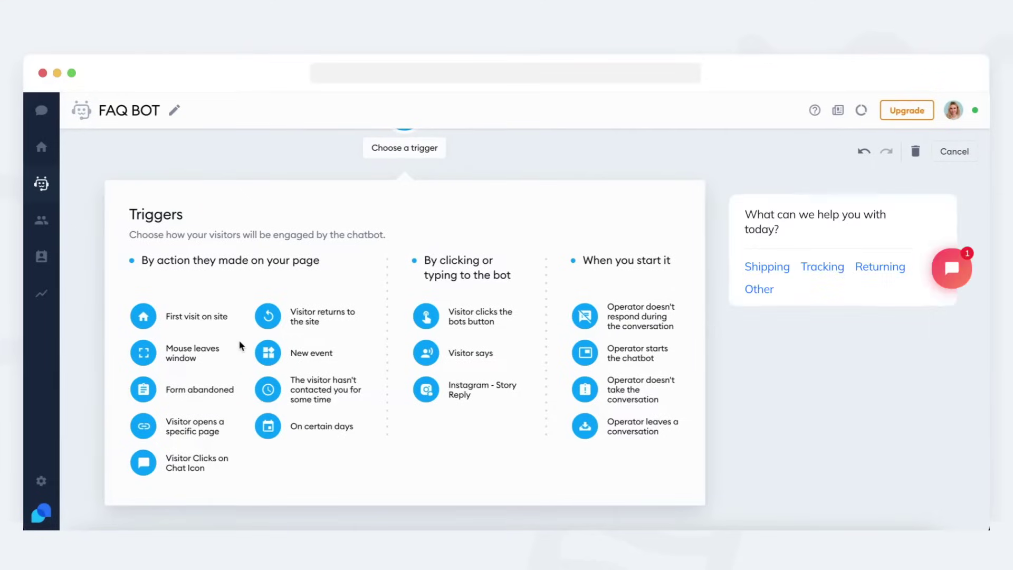
scroll(240, 346, "up", 3)
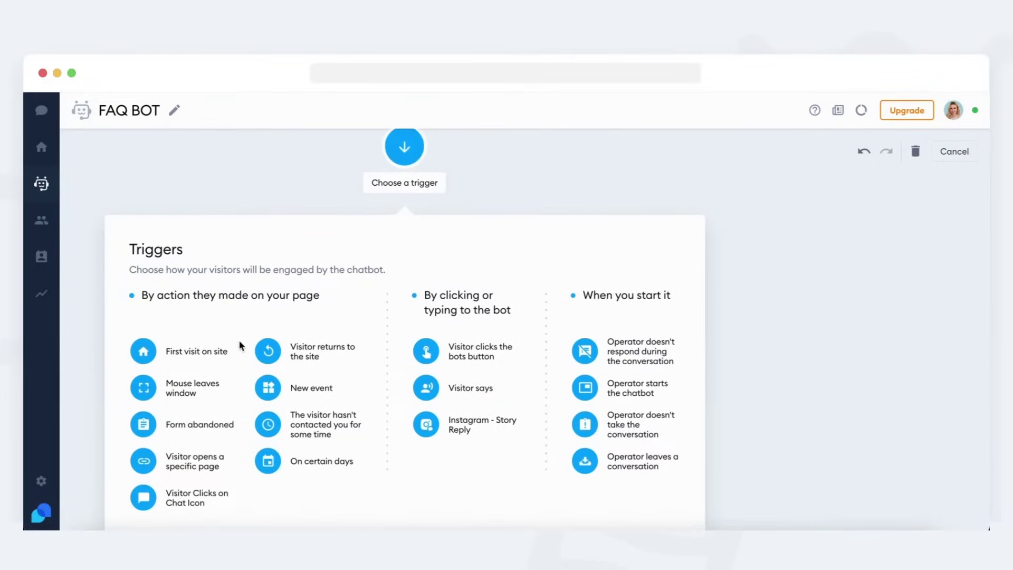
scroll(240, 345, "up", 1)
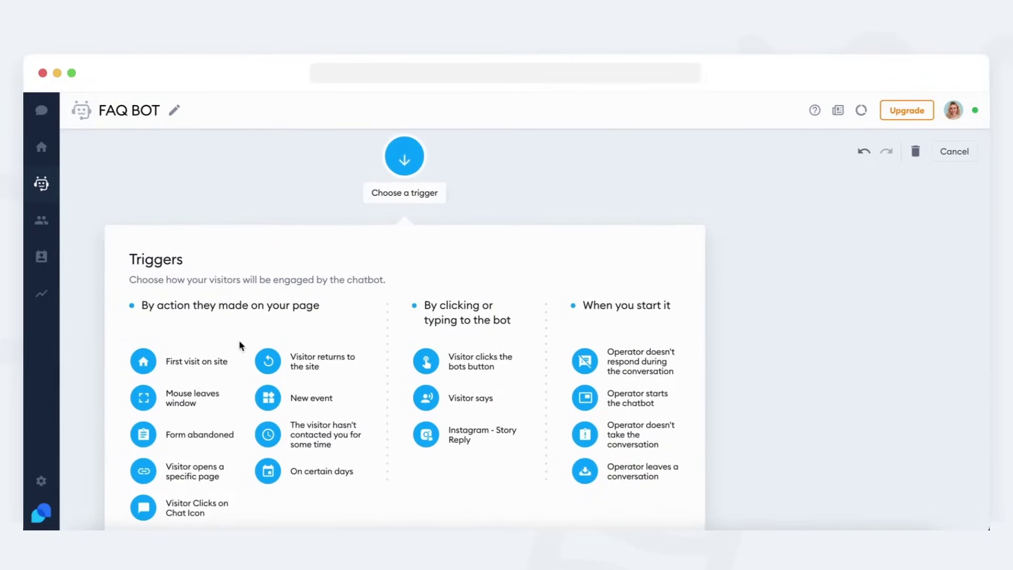
Add the 'Visitor Clicks on Chat Icon' trigger, limited to send once per 24 hours.
left_click(152, 513)
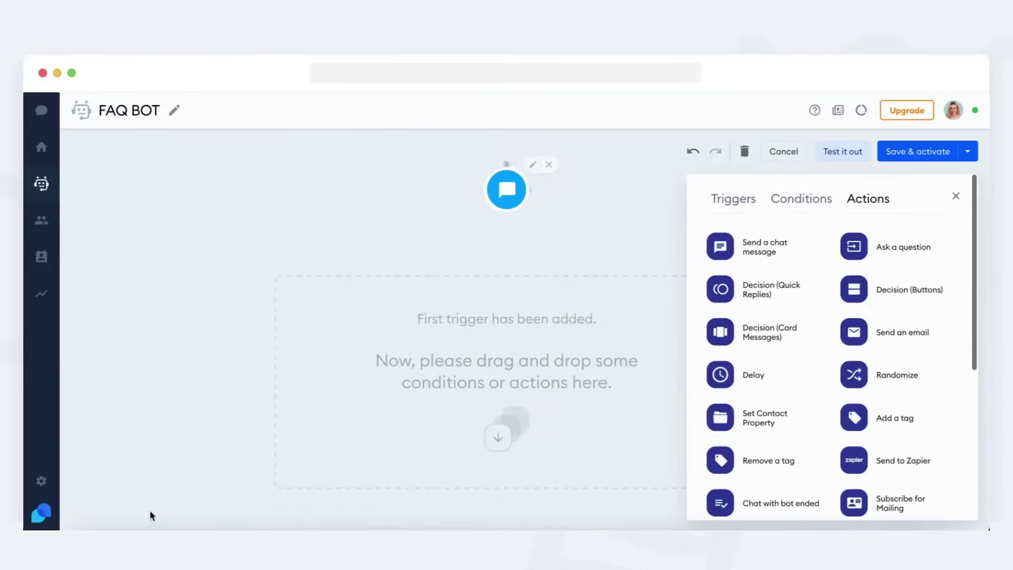
left_click(515, 190)
left_click(766, 234)
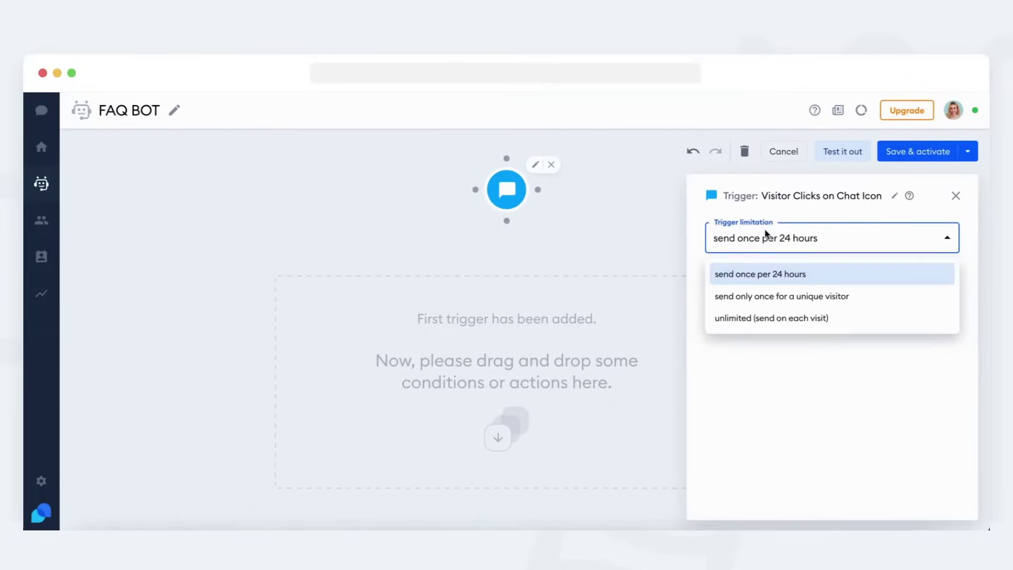
left_click(850, 281)
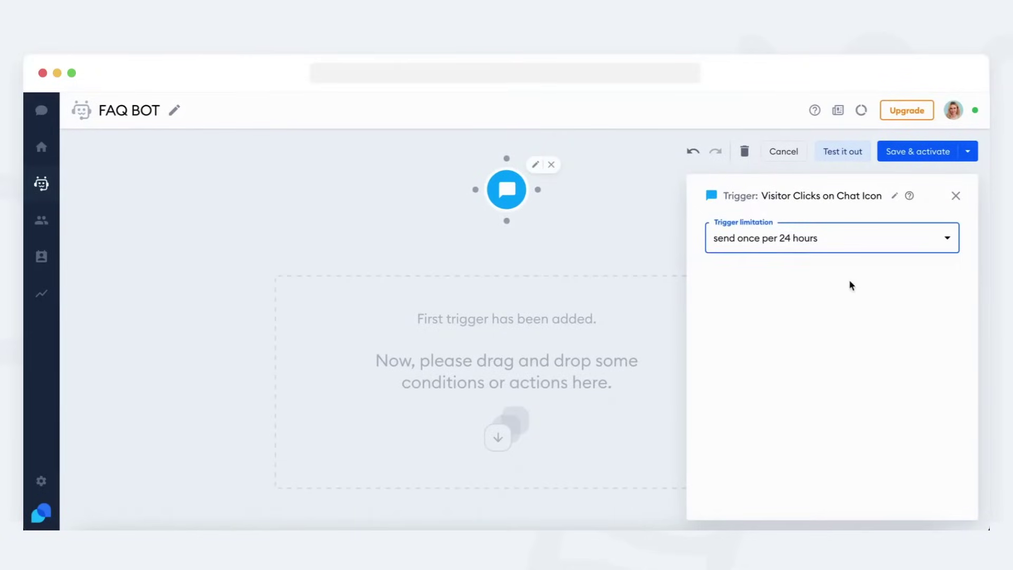
left_click(956, 196)
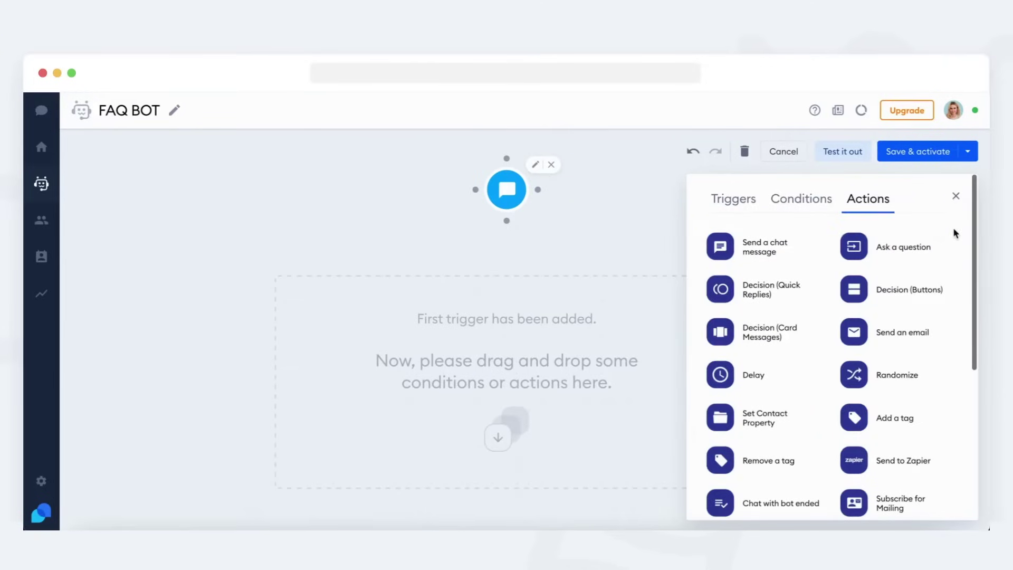
scroll(954, 229, "down", 3)
scroll(954, 230, "down", 2)
scroll(954, 230, "up", 5)
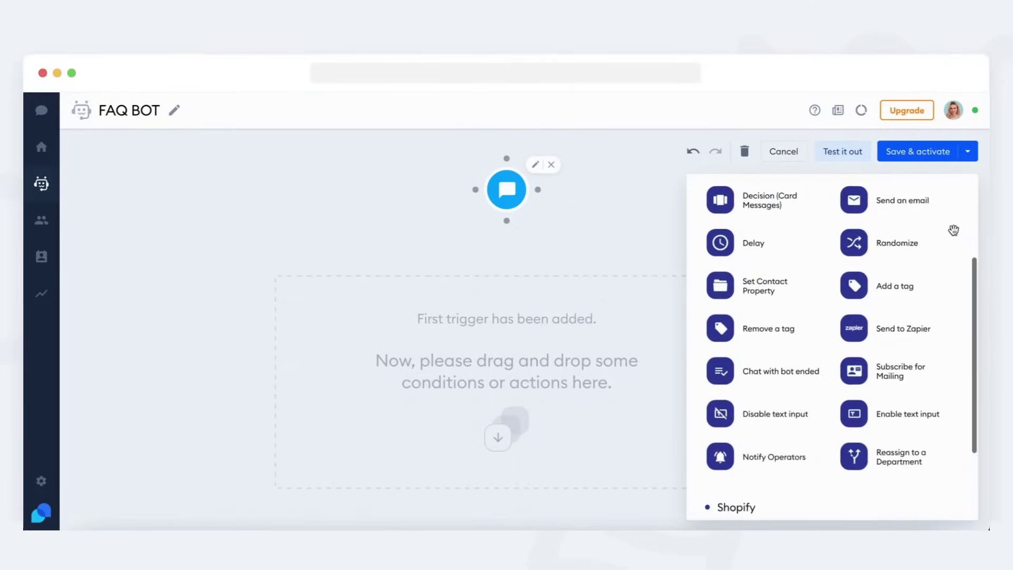
scroll(954, 230, "up", 1)
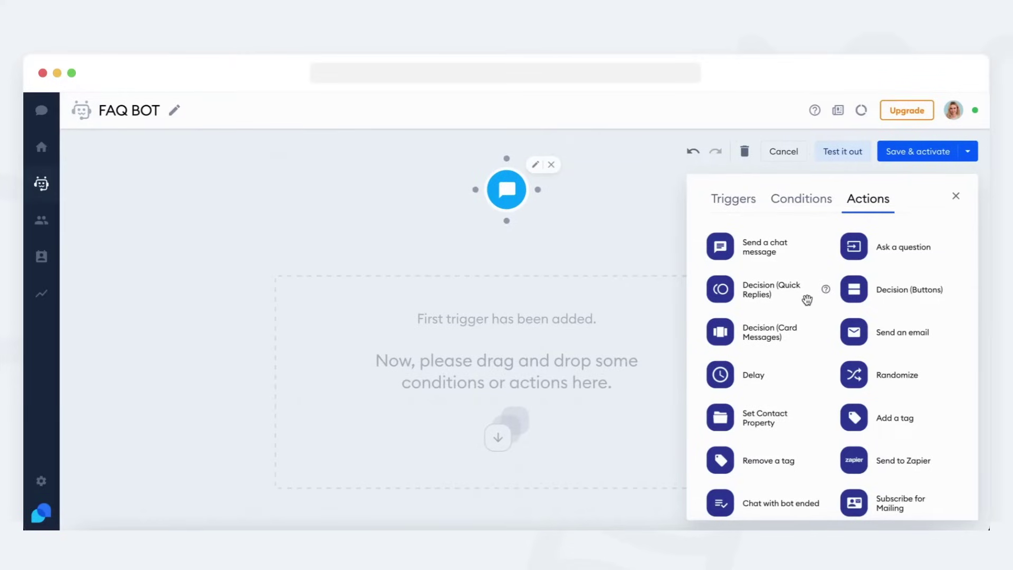
Place Decision (Quick Replies), Decision (Buttons) and Decision (Card Messages) steps on the canvas.
mouse_move(807, 298)
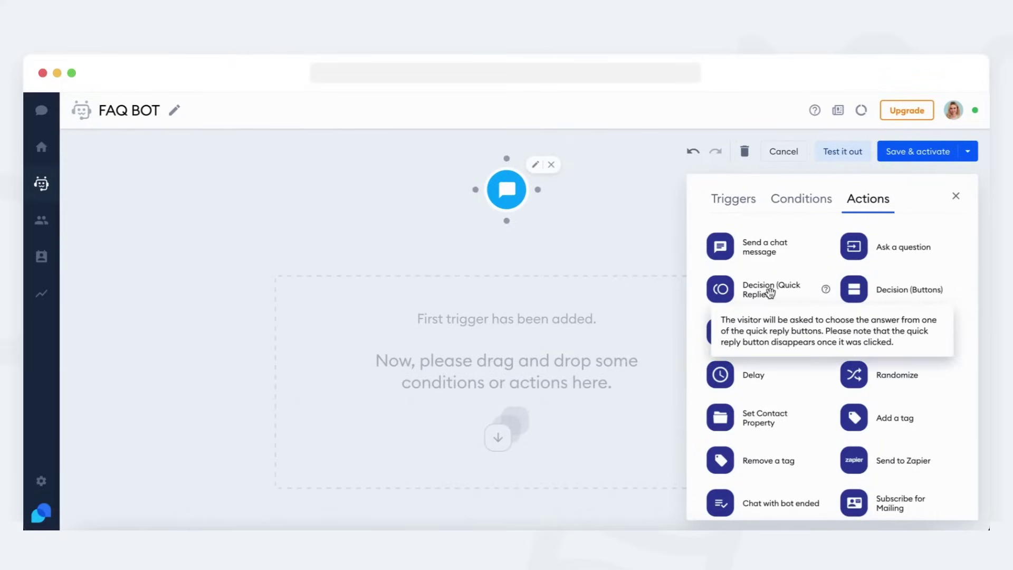
left_click_drag(770, 293, 407, 324)
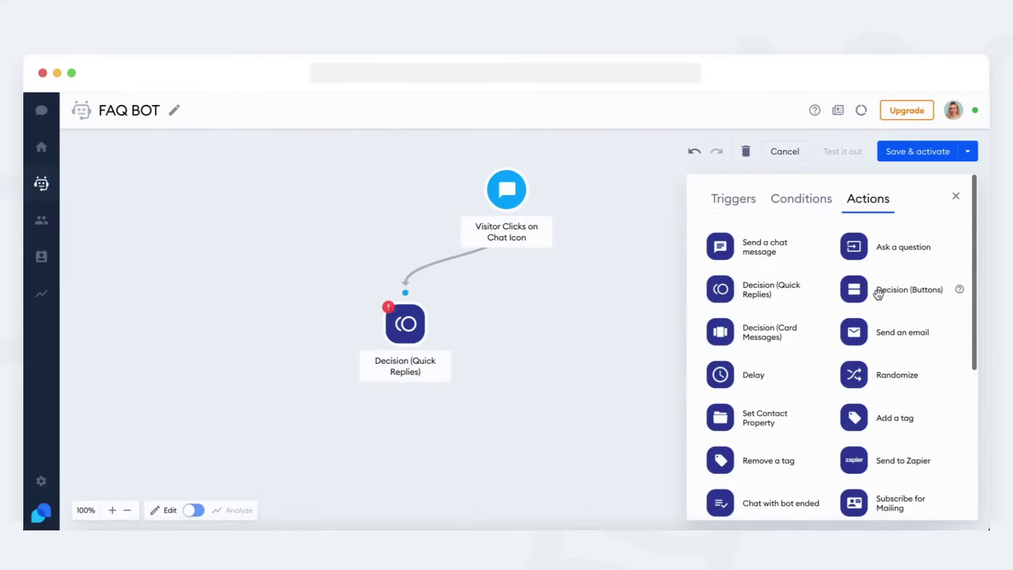
left_click_drag(877, 290, 525, 321)
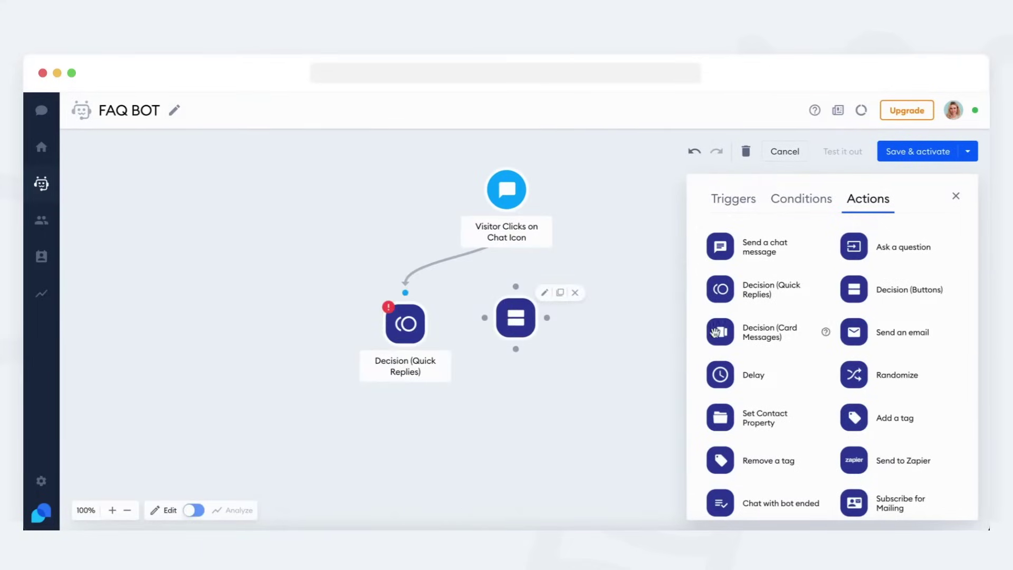
left_click_drag(716, 331, 633, 327)
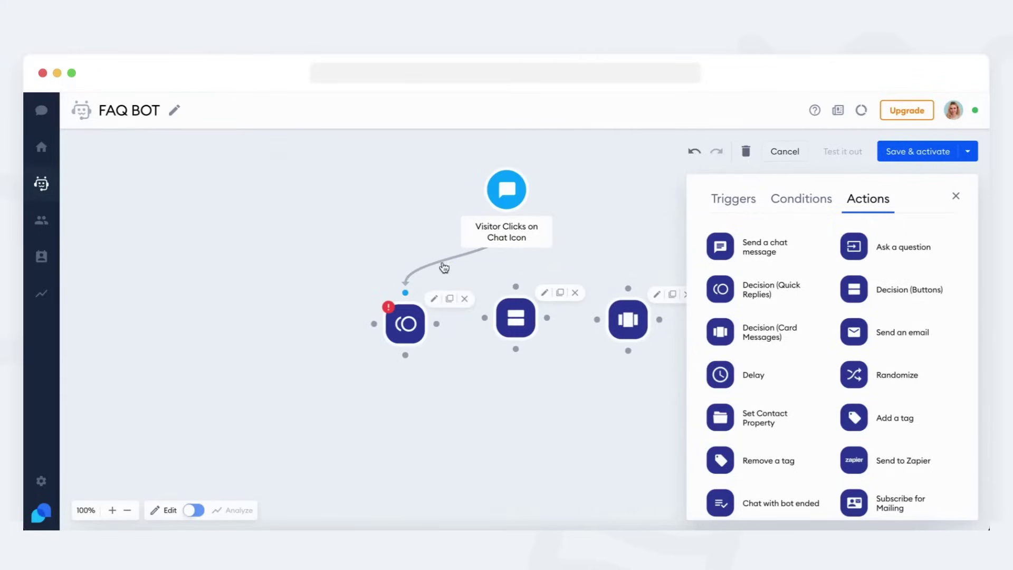
left_click_drag(404, 329, 404, 321)
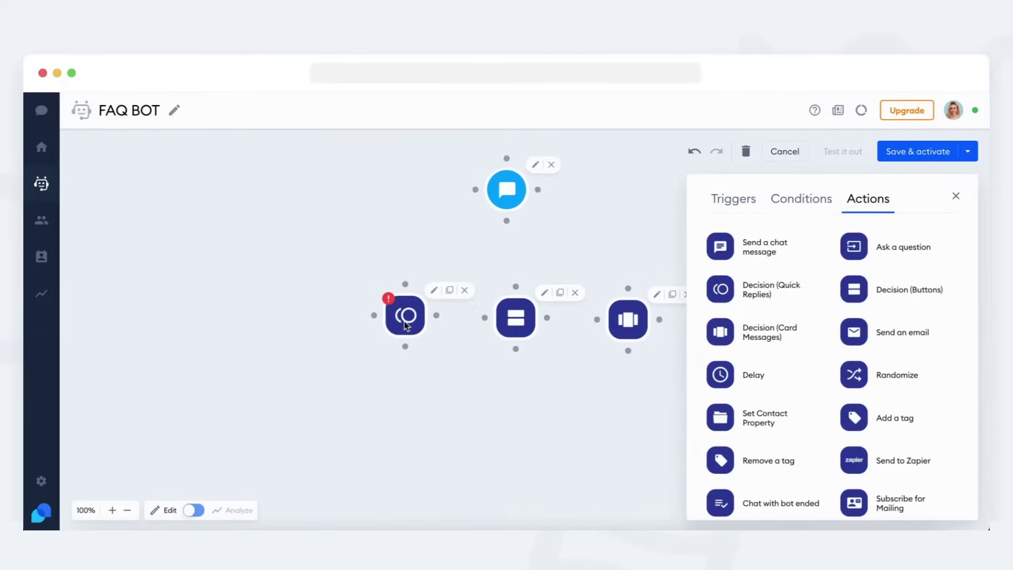
Give the Quick Replies step five replies: 1, 2, 3, 4 and 5.
left_click(404, 322)
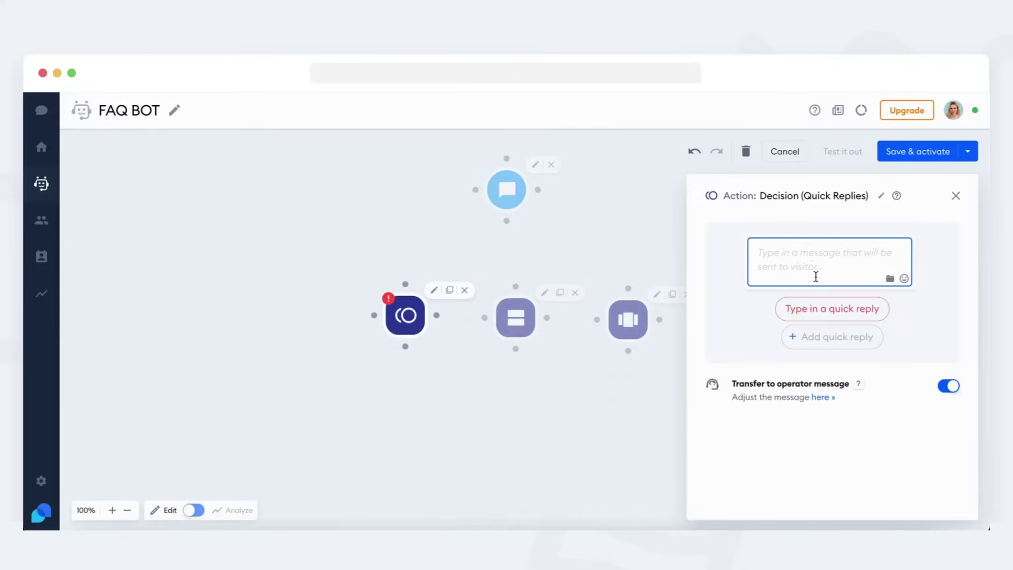
left_click(833, 307)
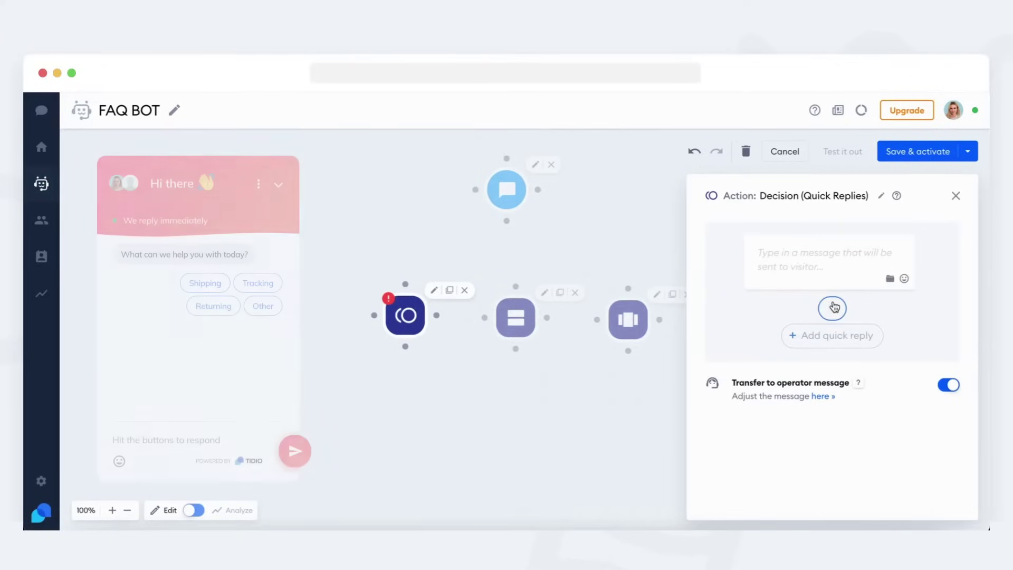
type("1")
left_click(833, 335)
type("2")
left_click(832, 364)
type("3")
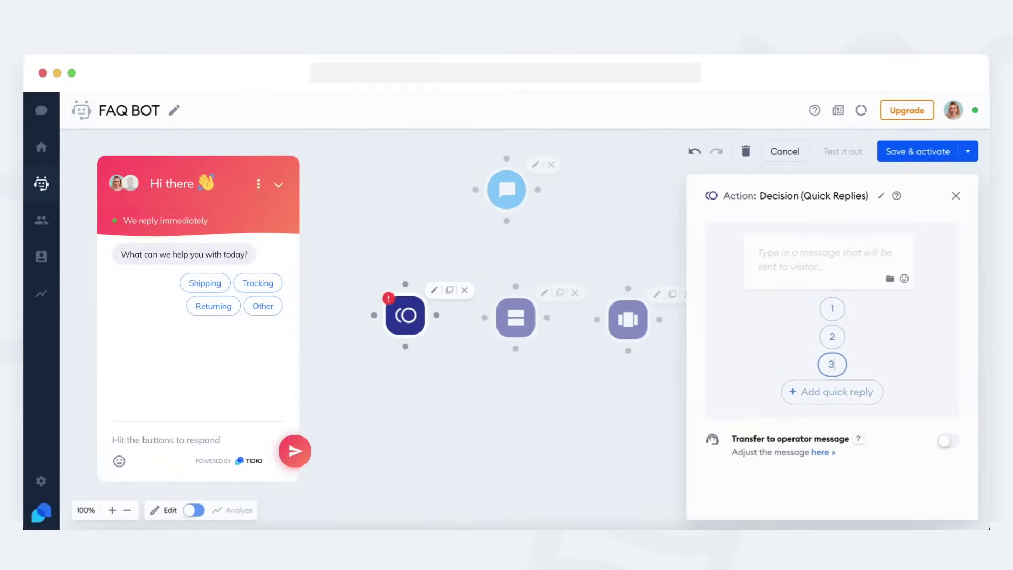
left_click(836, 392)
type("4")
left_click(843, 426)
type("5")
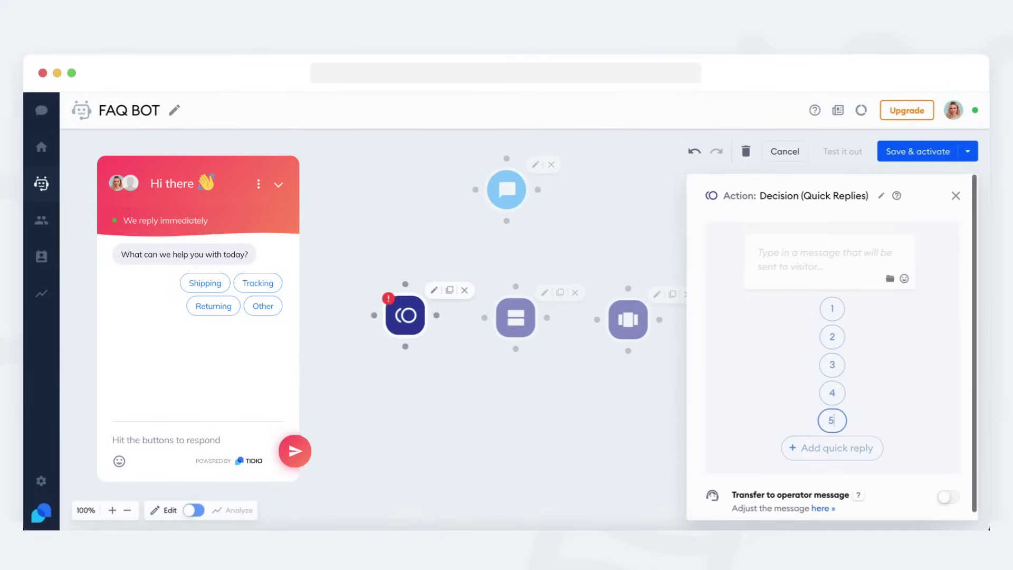
left_click(955, 196)
Label the Decision (Buttons) step's three buttons 1, 2 and 3.
left_click(526, 319)
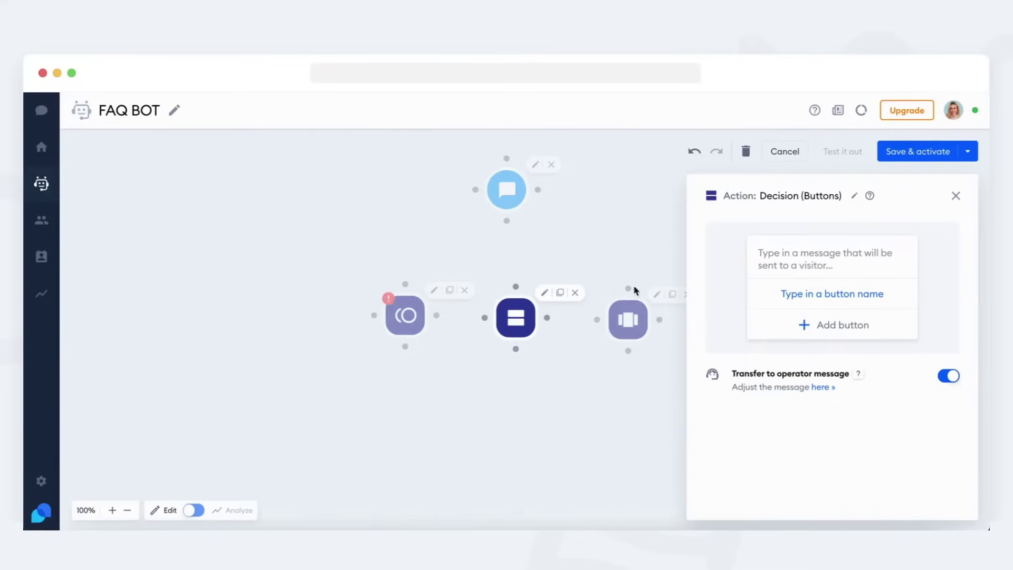
left_click(822, 285)
type("1")
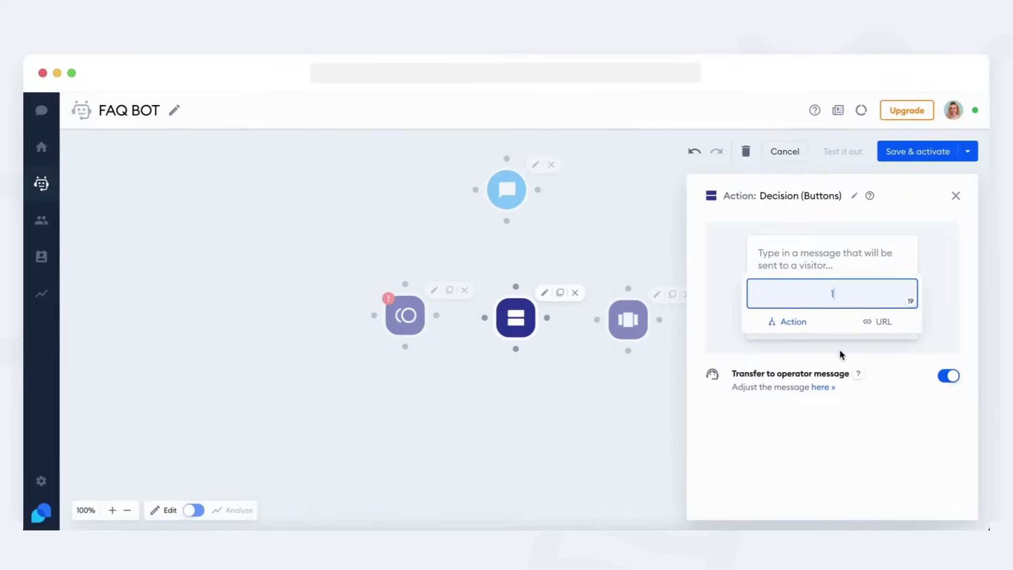
key("Return")
left_click(832, 333)
type("2")
key("Return")
left_click(836, 370)
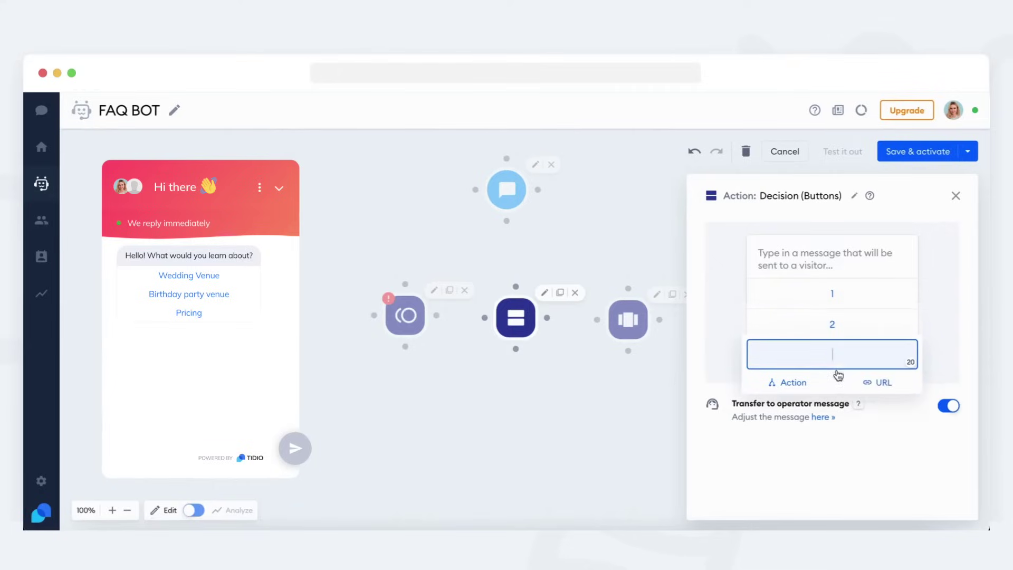
type("3")
key("Return")
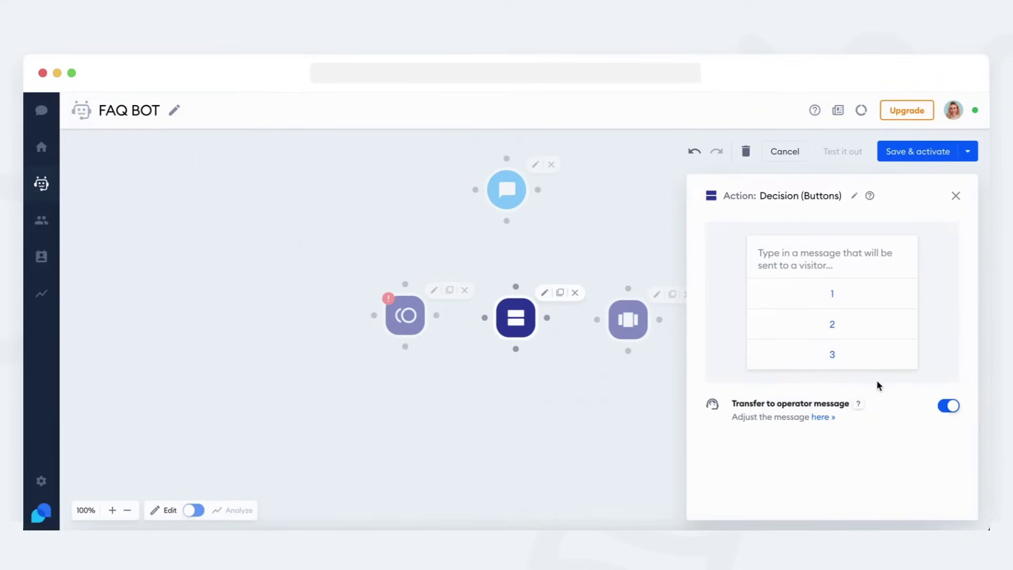
left_click(862, 359)
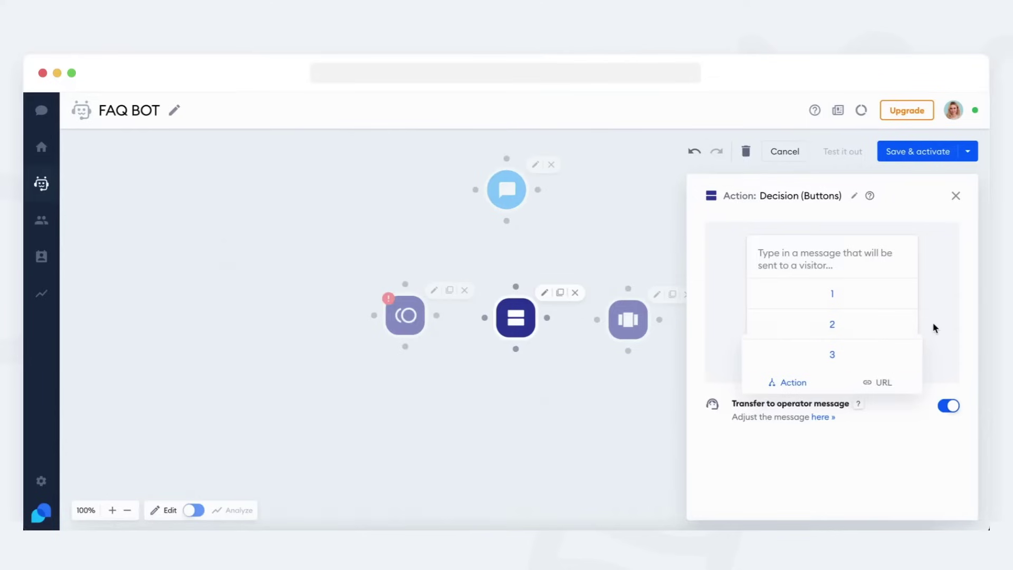
left_click(629, 315)
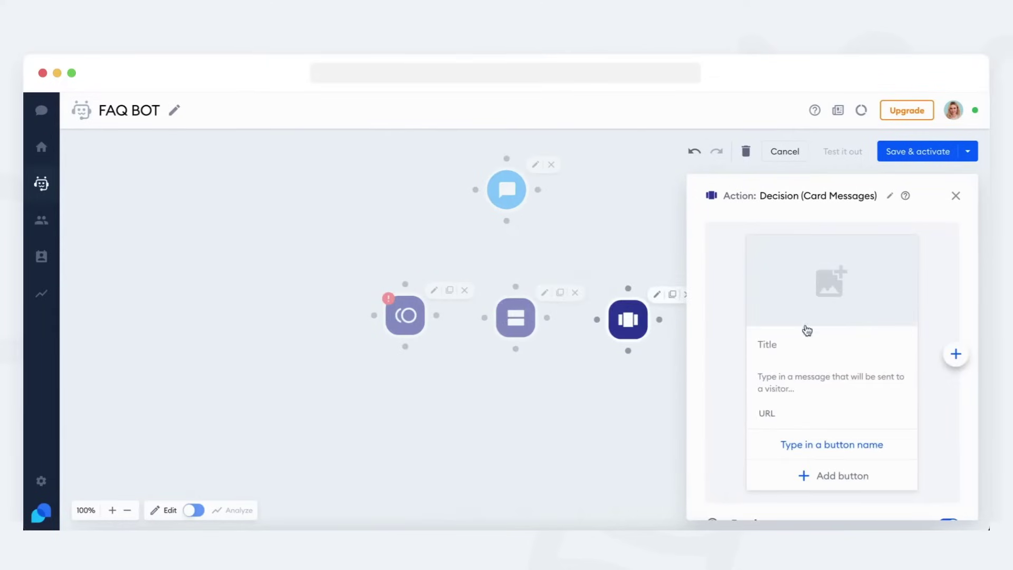
Edit the card message: a 'click here' button, extra carousel cards, and a button '1'.
scroll(819, 333, "down", 1)
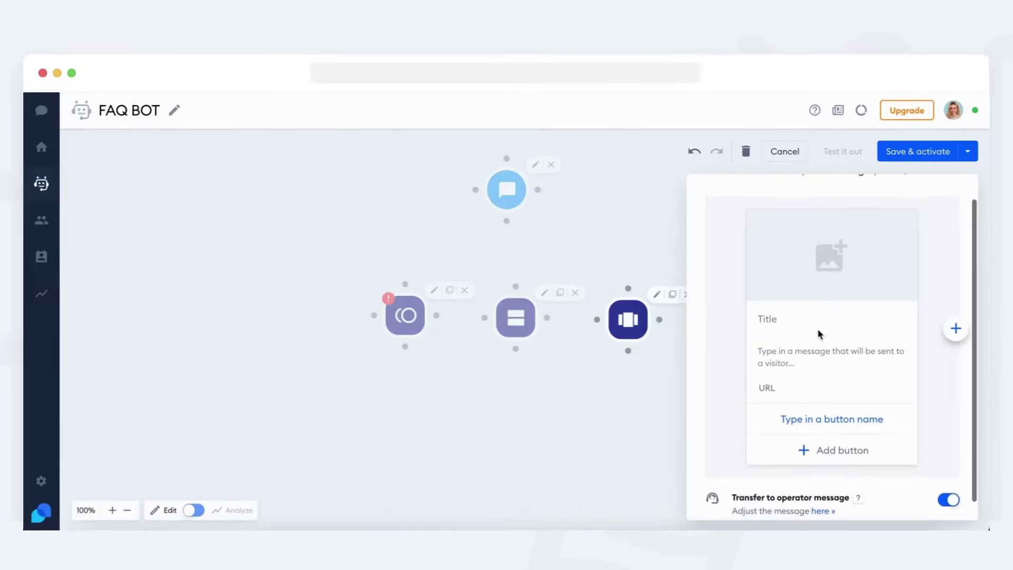
left_click(842, 415)
type("click here")
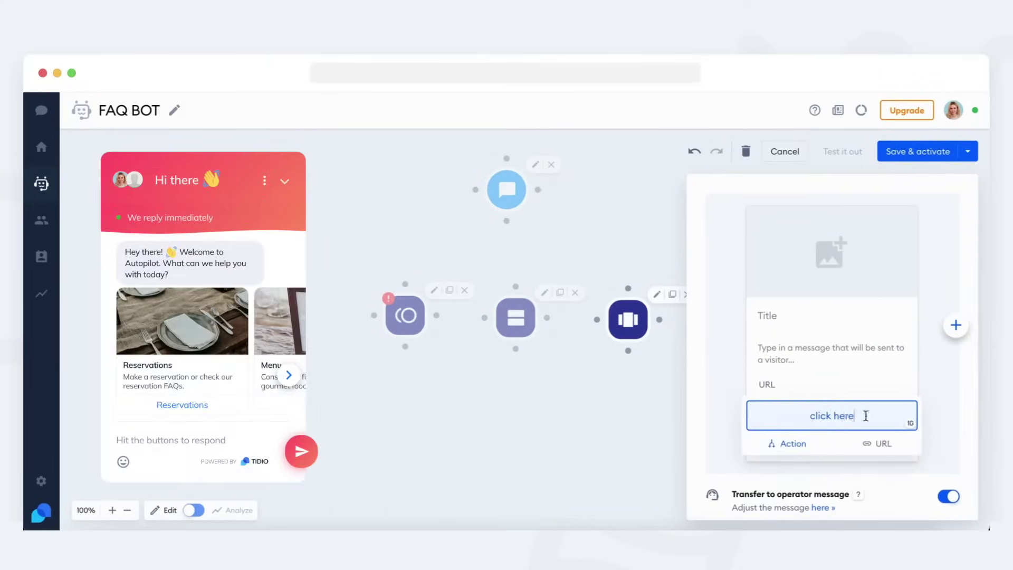
left_click(955, 326)
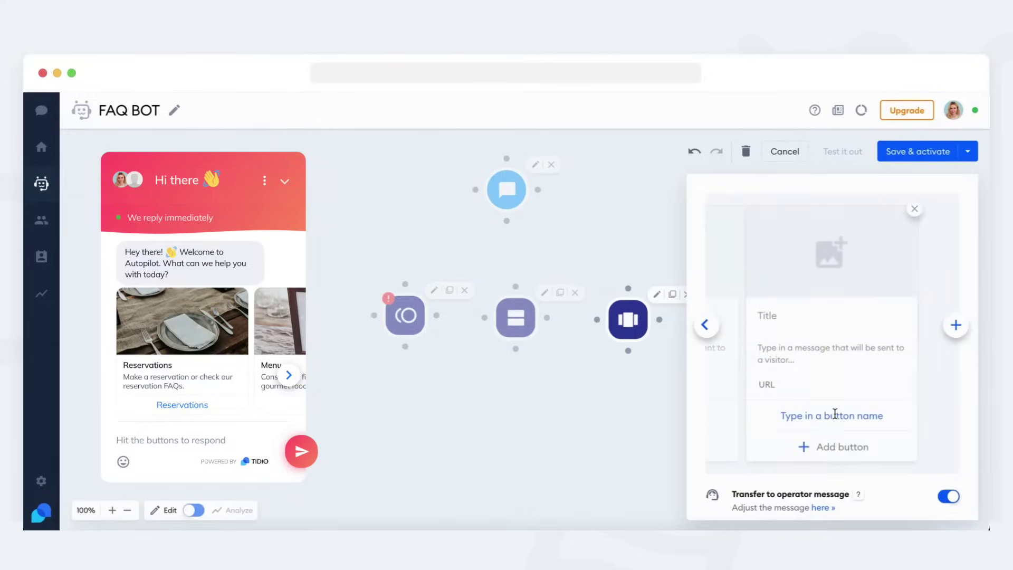
left_click(960, 331)
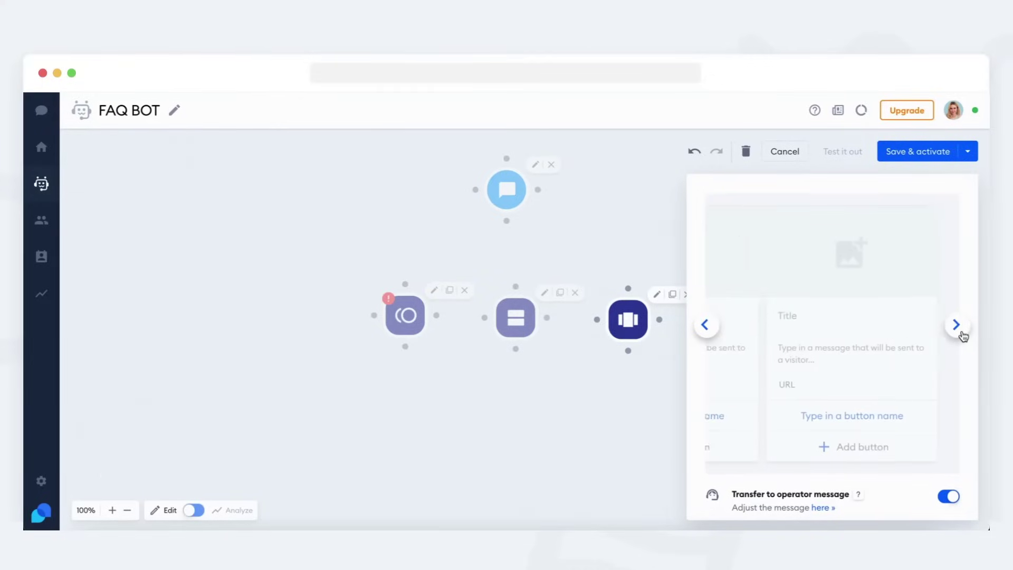
left_click(959, 331)
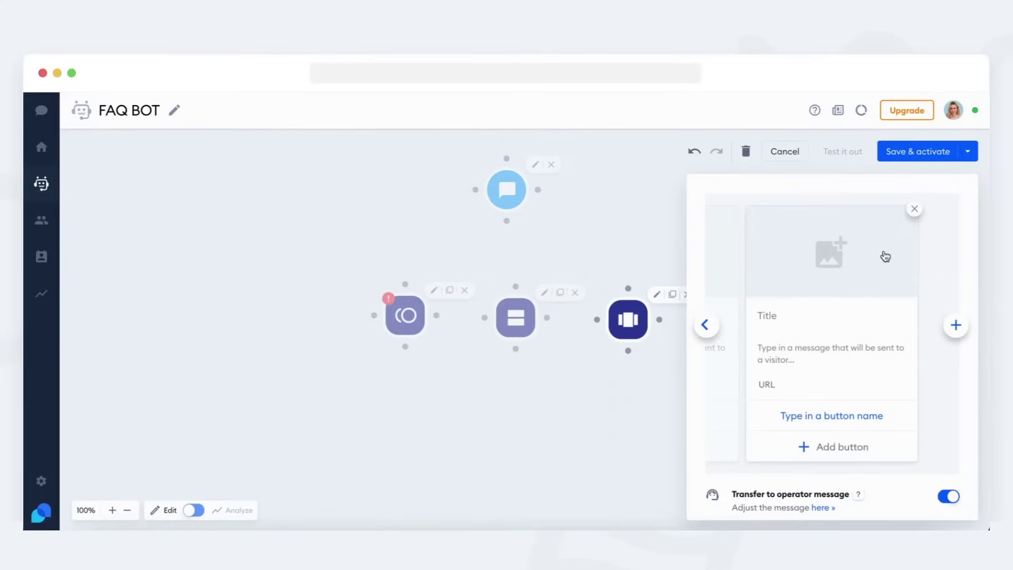
left_click(853, 315)
left_click(850, 347)
left_click(850, 449)
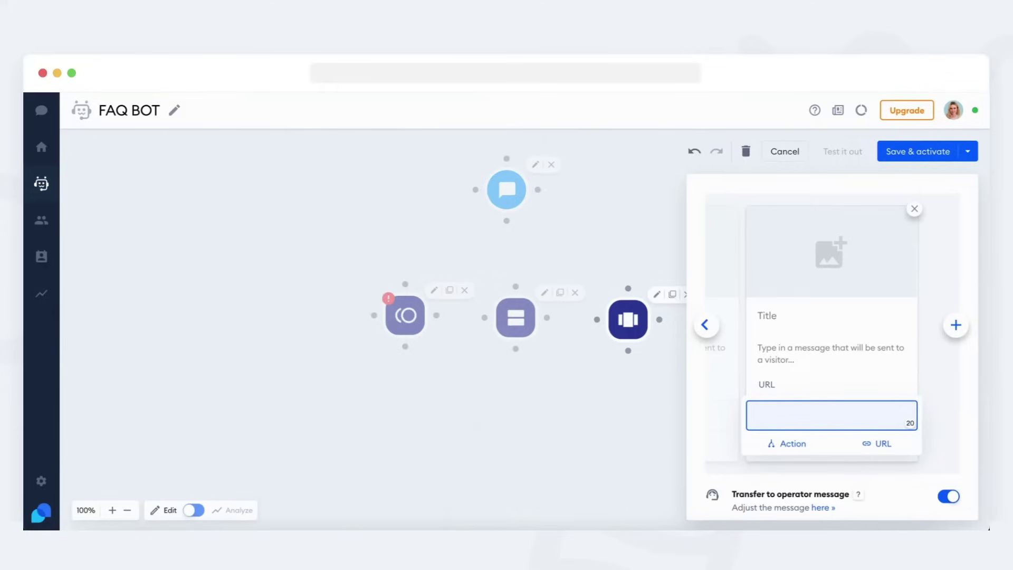
type("1")
key("Return")
left_click(861, 445)
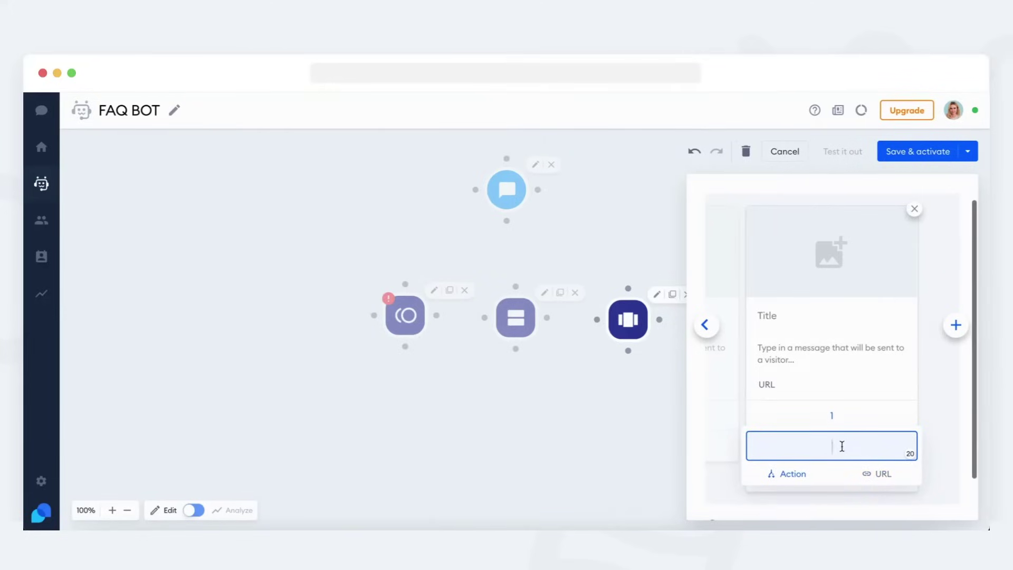
Delete the Card Messages and Quick Replies steps and link the chat-icon trigger to Buttons.
left_click(915, 210)
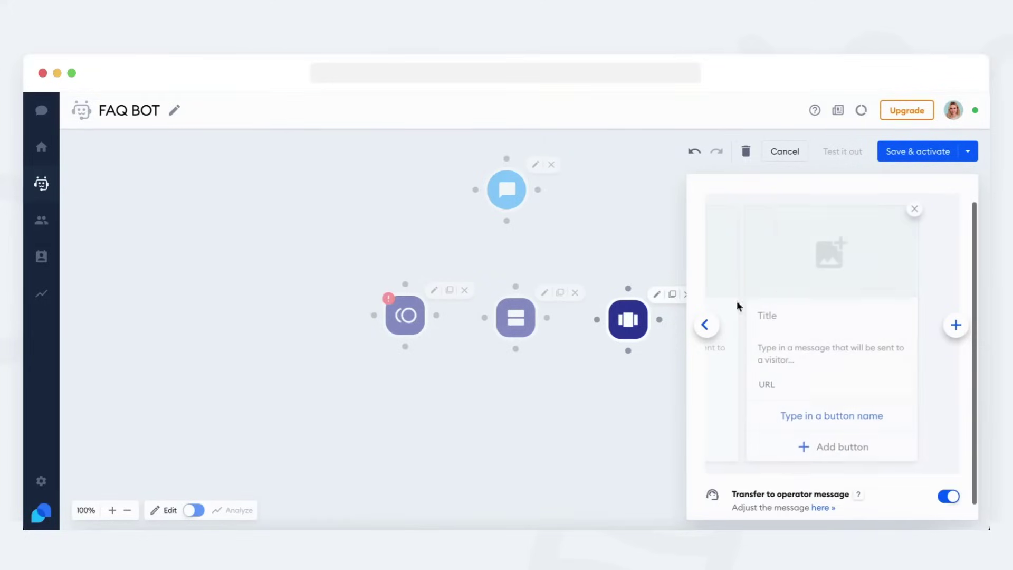
left_click(686, 294)
left_click(465, 289)
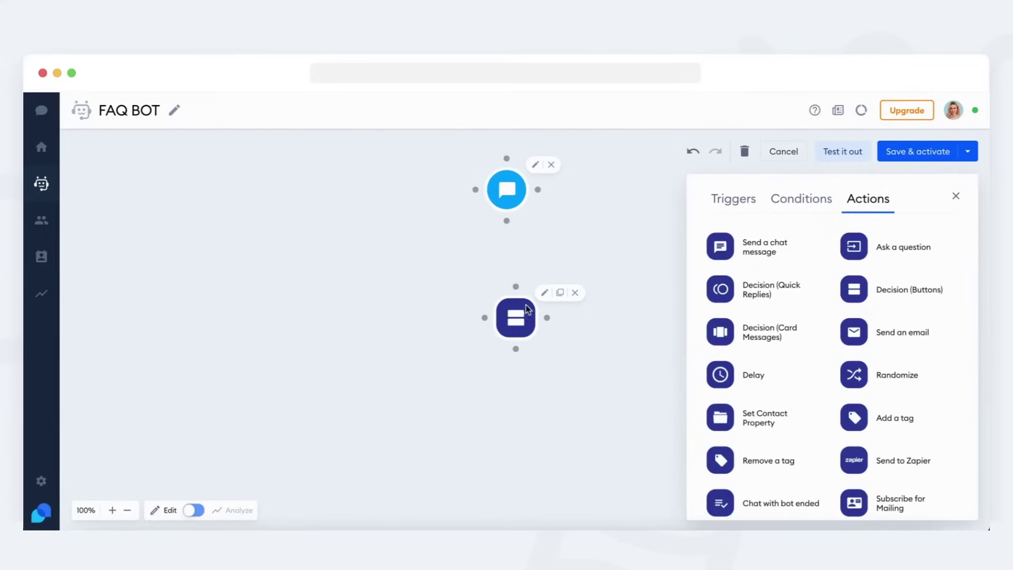
left_click_drag(527, 307, 515, 306)
left_click_drag(507, 220, 505, 286)
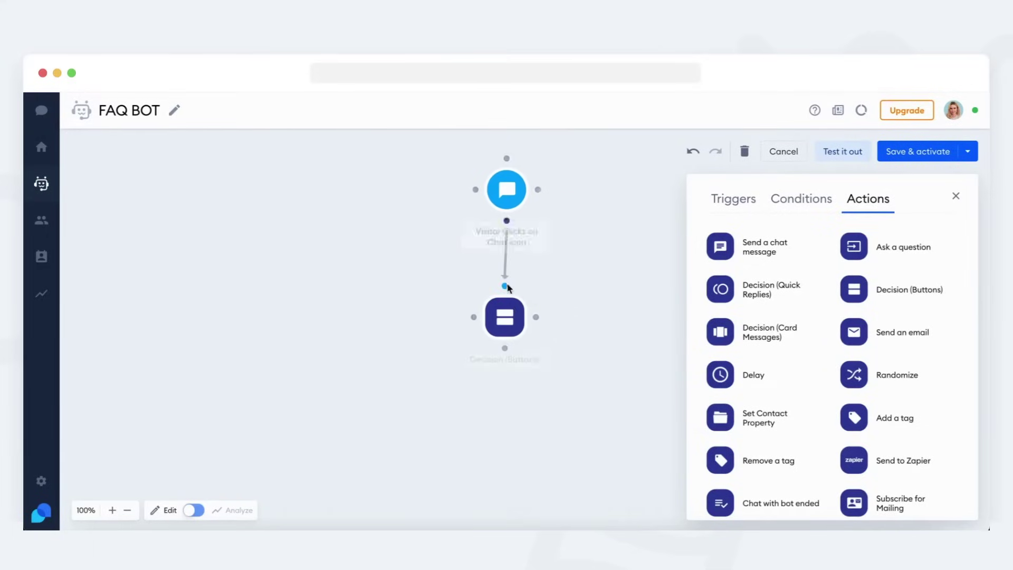
Make Buttons ask 'Hello! What would you learn about' with Wedding Venue and Birthday party venue buttons.
left_click(510, 328)
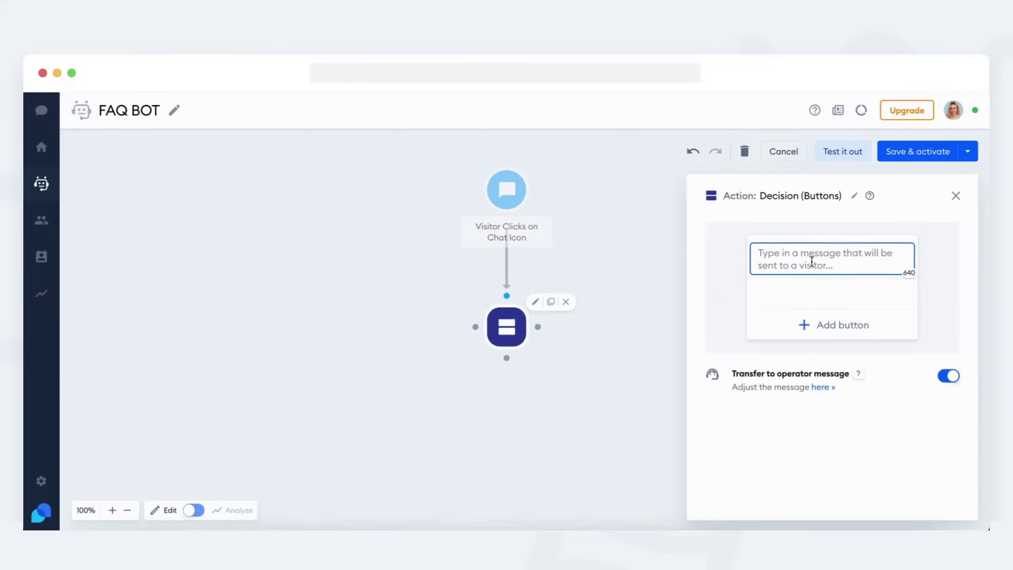
type("Hello! What would you")
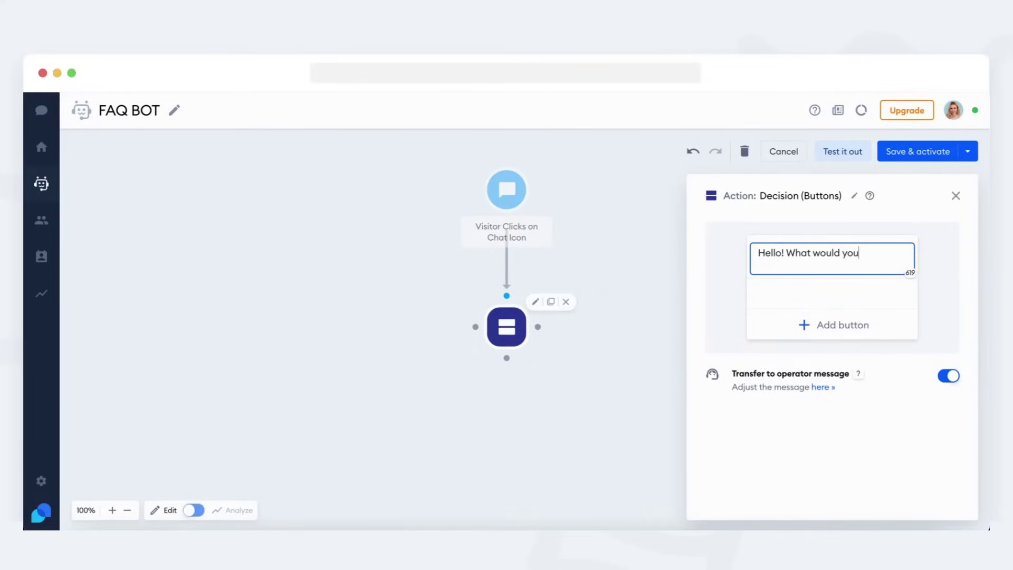
type(" learn about?")
left_click(822, 296)
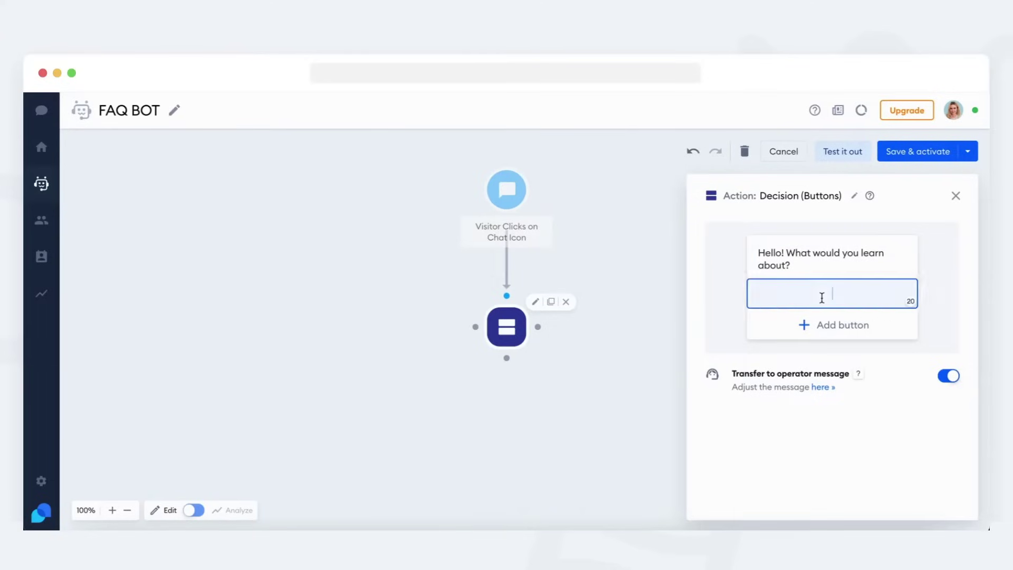
type("Wed")
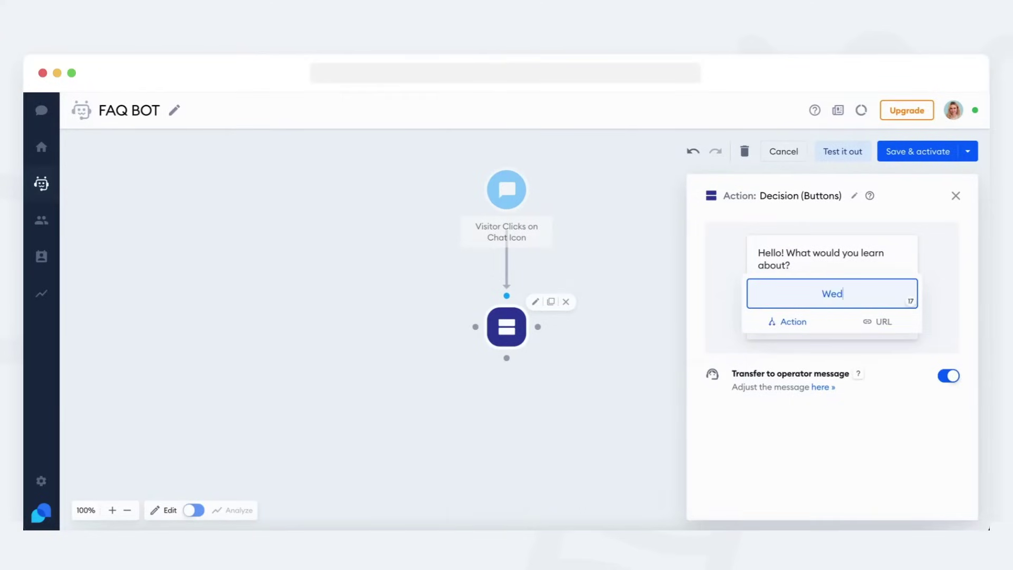
type("ding Venue")
left_click(942, 300)
left_click(853, 329)
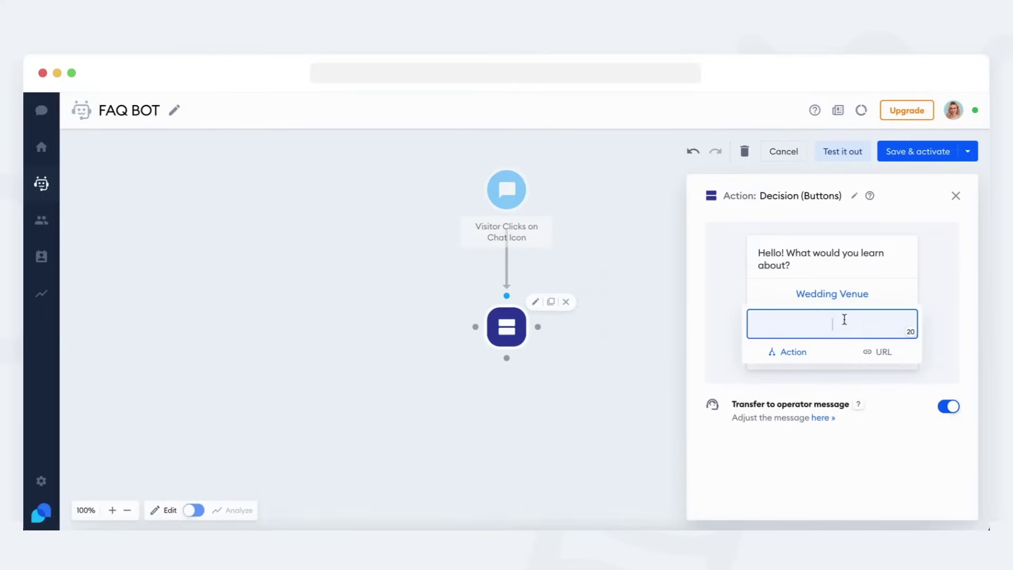
type("Birthday party venue")
key("Return")
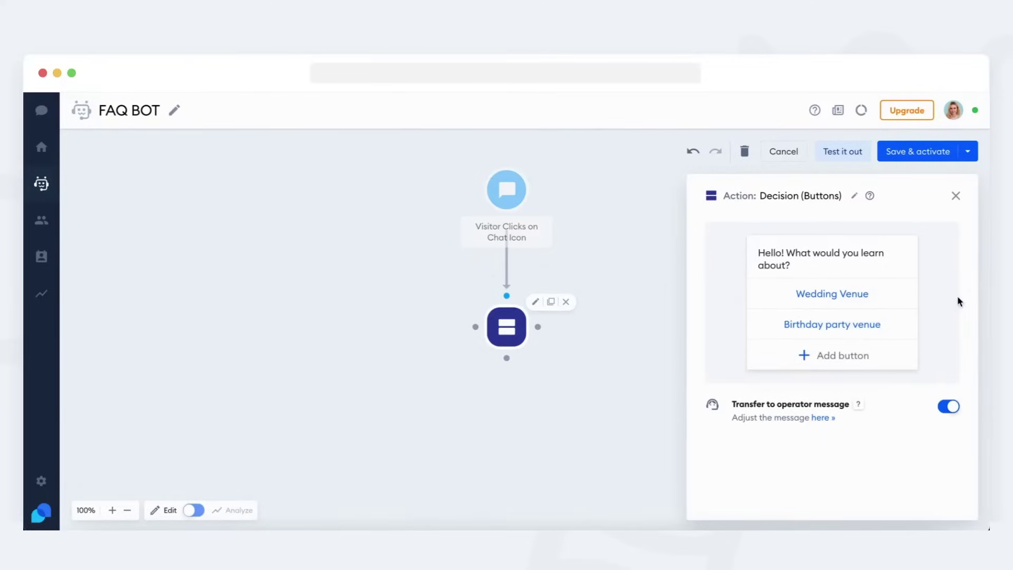
left_click(862, 361)
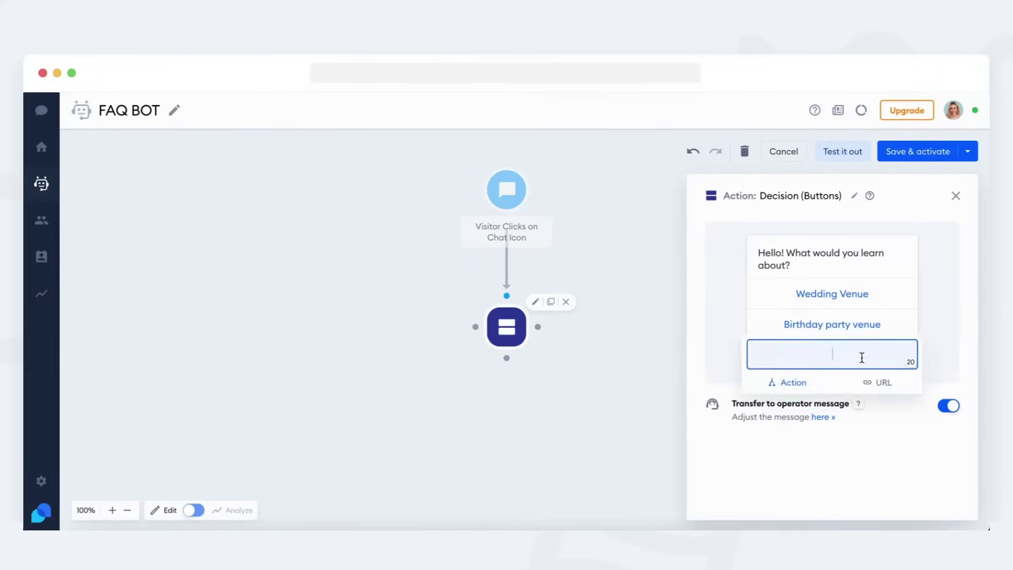
type("Contact us")
left_click_drag(855, 354, 801, 351)
key("BackSpace")
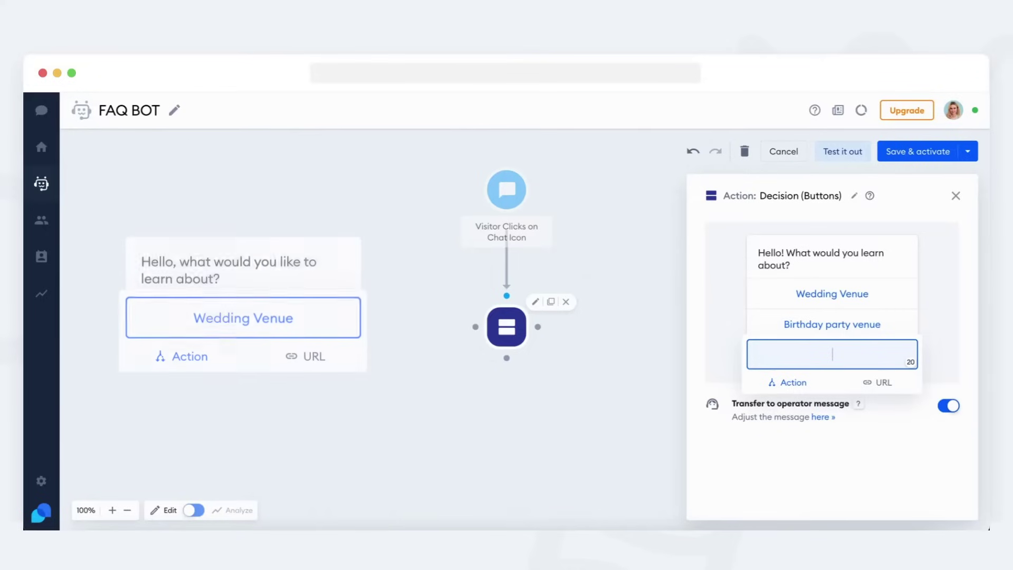
type("Pricing")
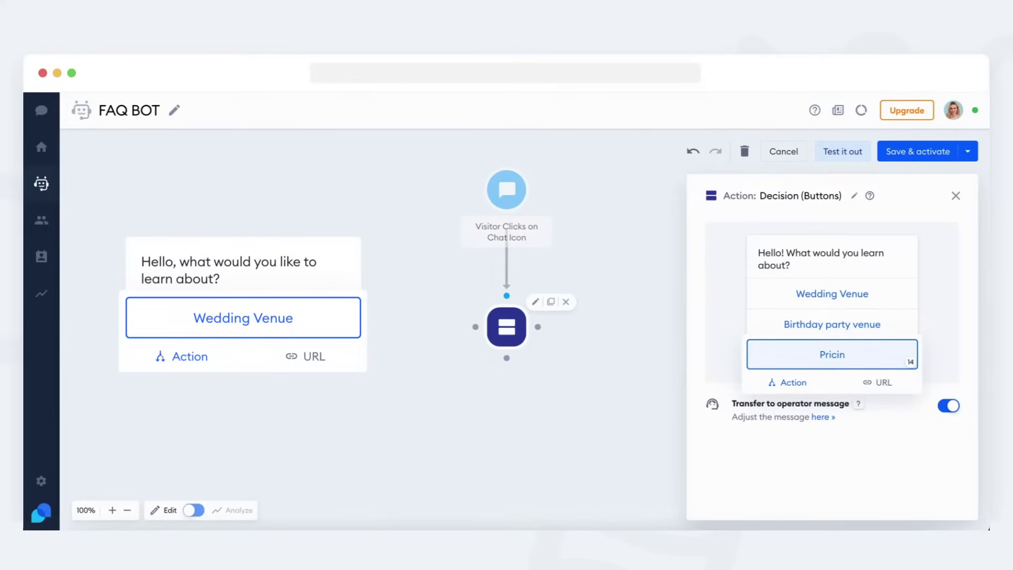
left_click(883, 382)
left_click(821, 407)
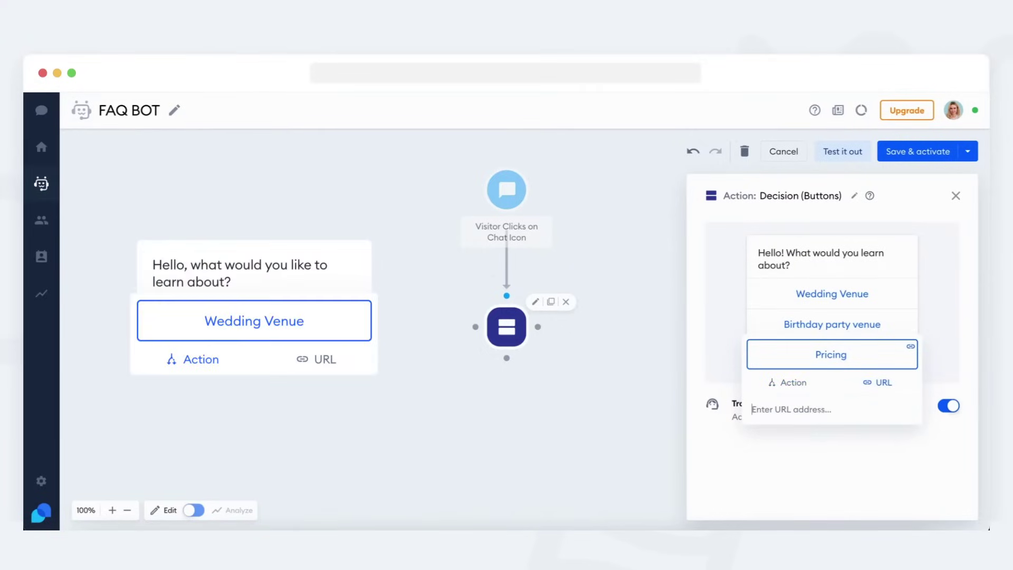
type("www.pricing.com")
left_click(948, 338)
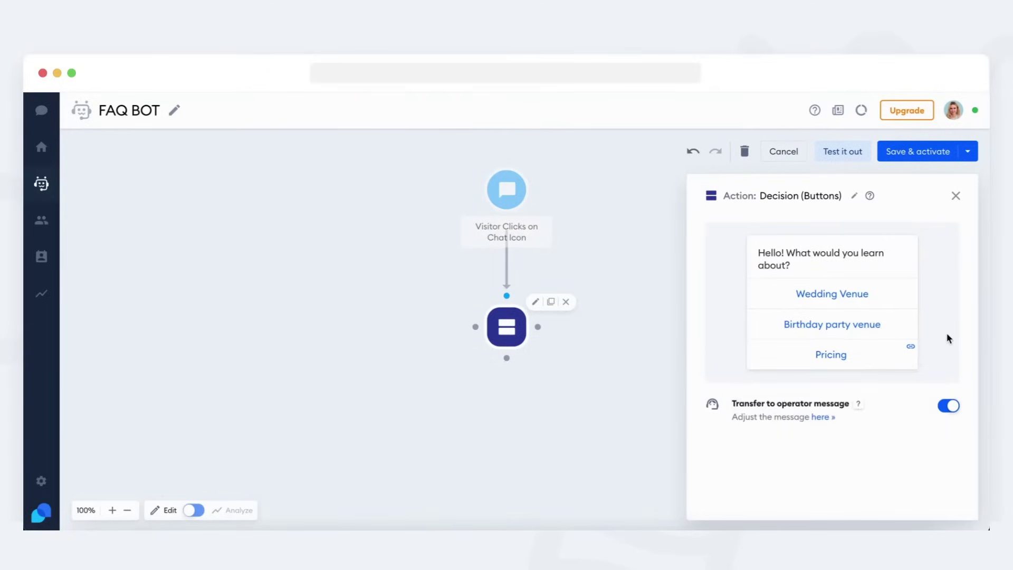
Review the Wedding Venue and Birthday party venue buttons and close the Buttons settings.
left_click(896, 299)
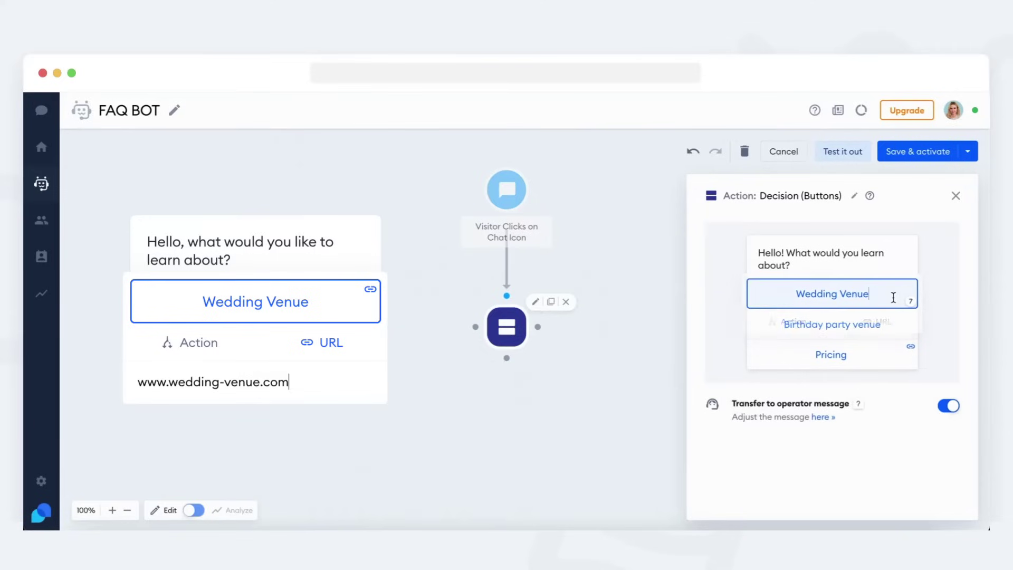
left_click(732, 320)
left_click(798, 325)
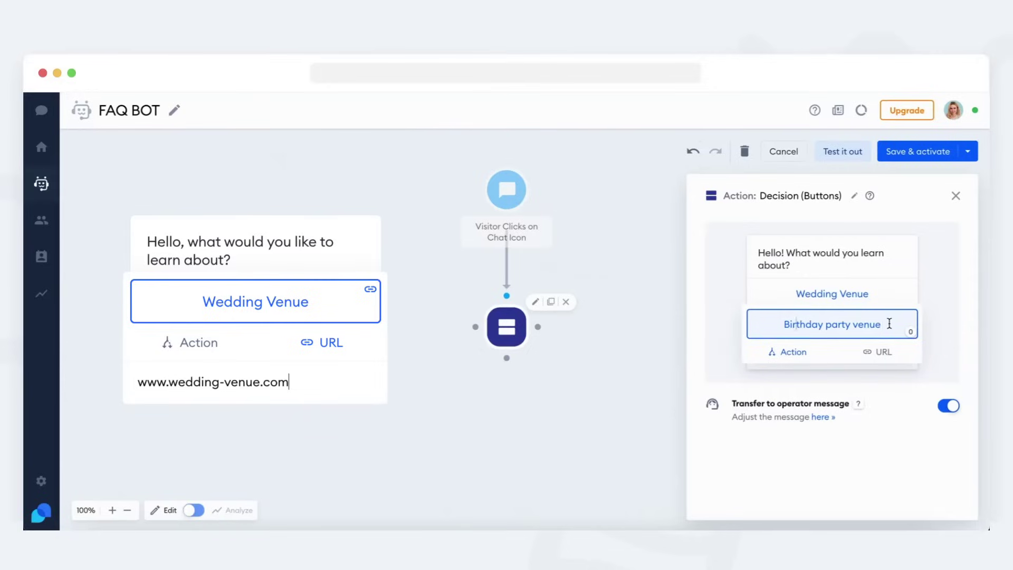
left_click_drag(890, 324, 785, 324)
left_click(727, 309)
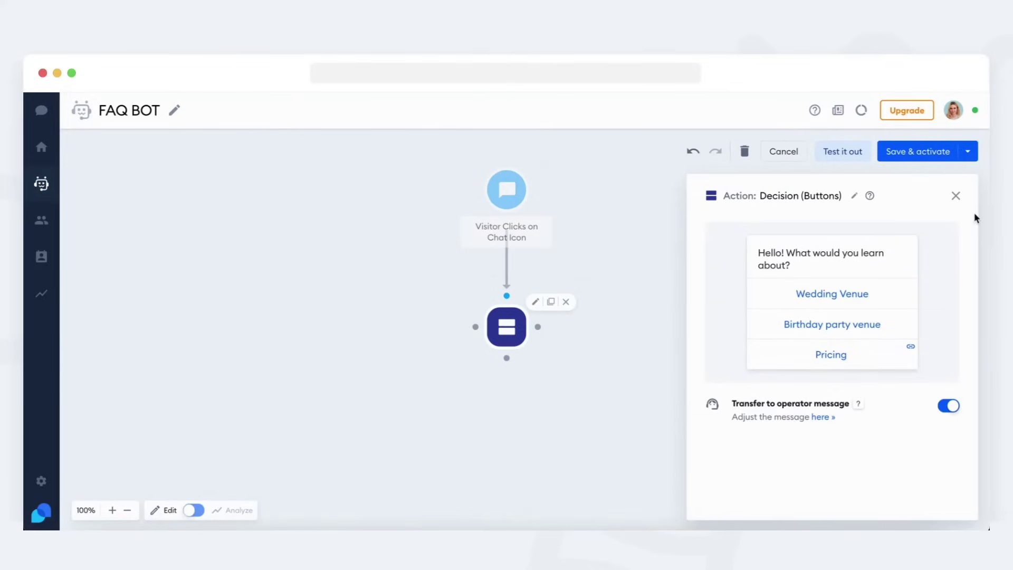
left_click(955, 196)
Drop a Send a chat message step below-left and preview the Buttons transfer-to-operator message.
left_click_drag(767, 244, 382, 442)
left_click(519, 330)
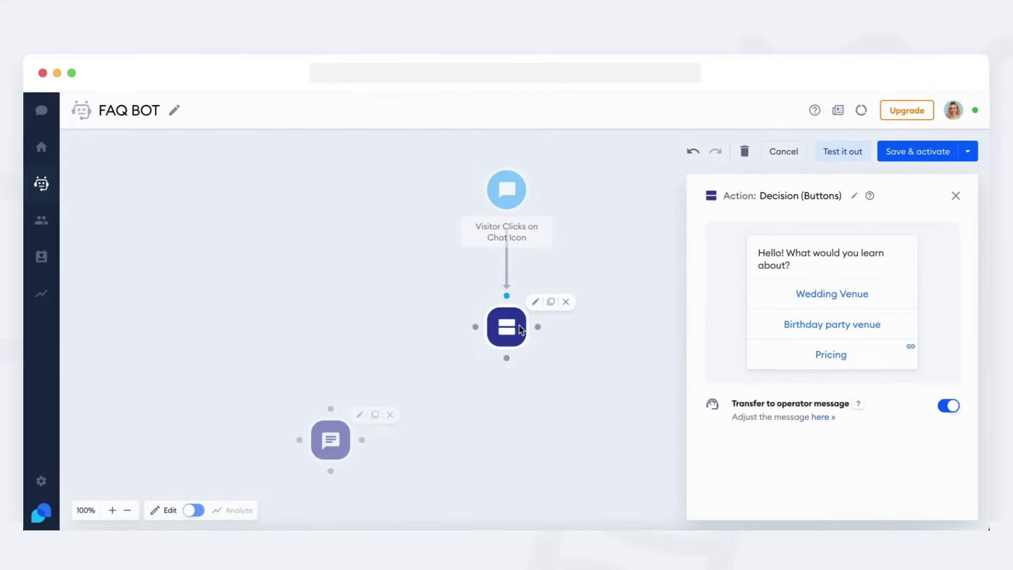
left_click(823, 418)
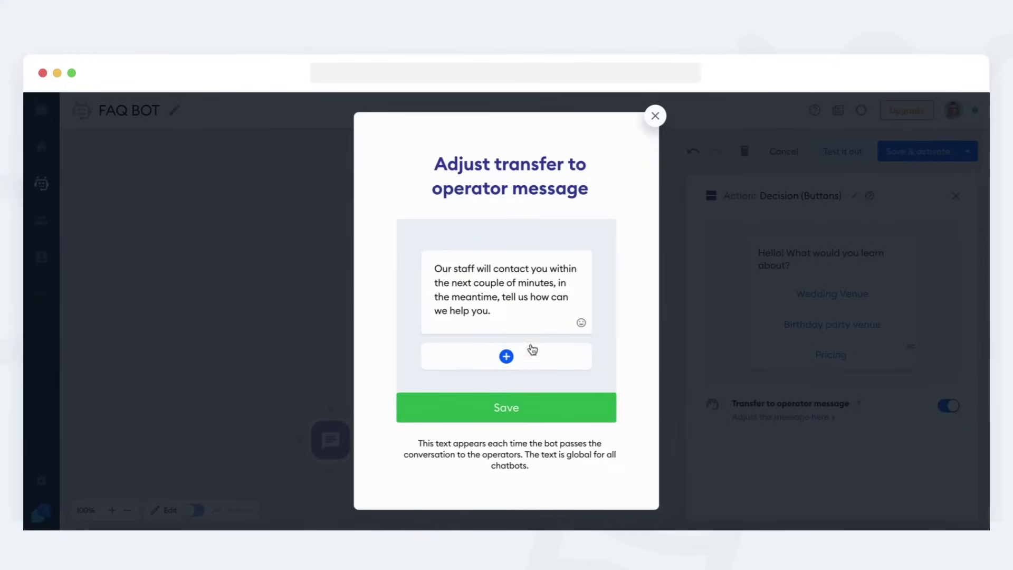
left_click_drag(522, 317, 431, 268)
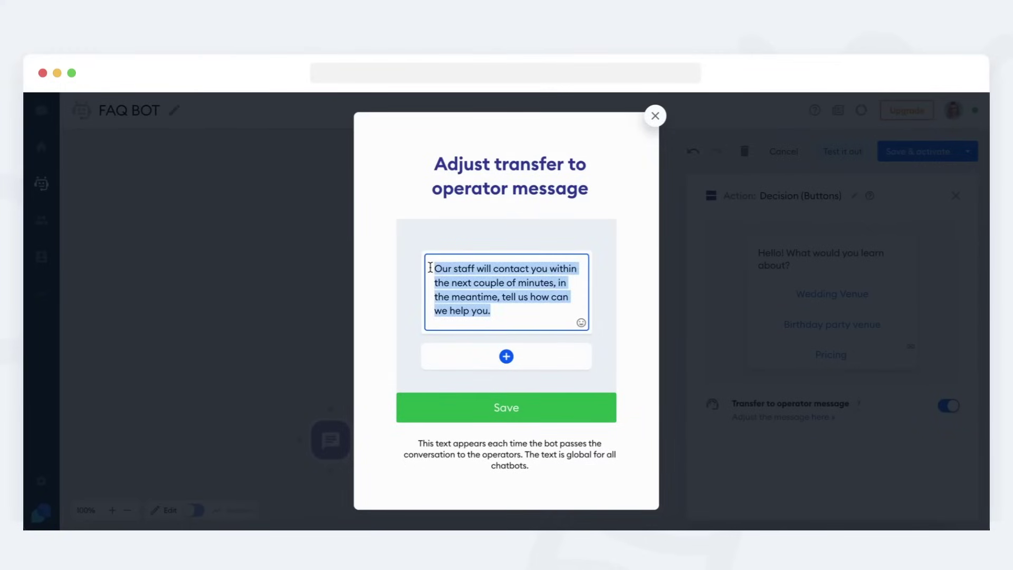
left_click(655, 116)
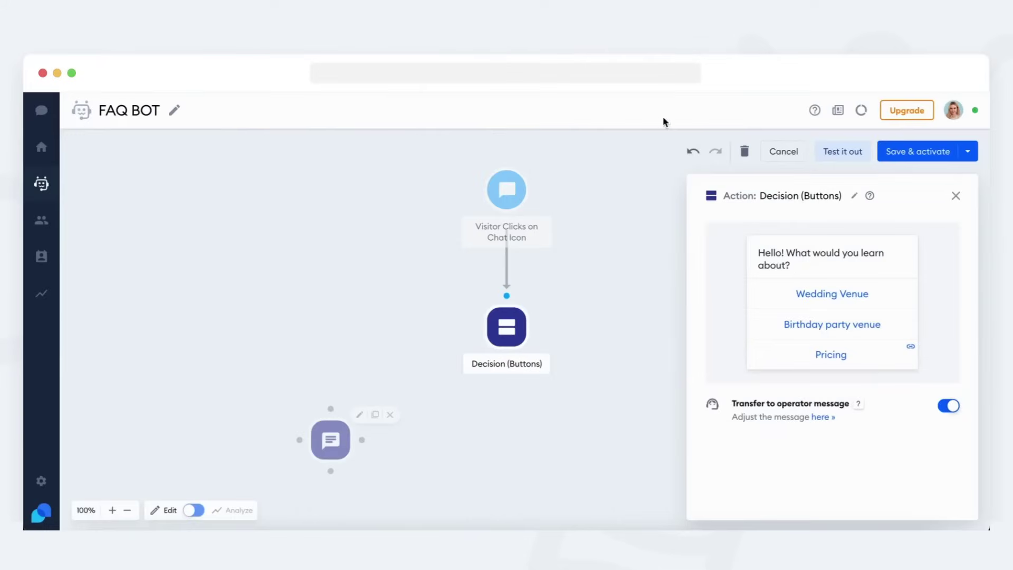
Turn off the transfer-to-operator message and add a second Send a chat message step.
left_click(948, 414)
left_click(956, 198)
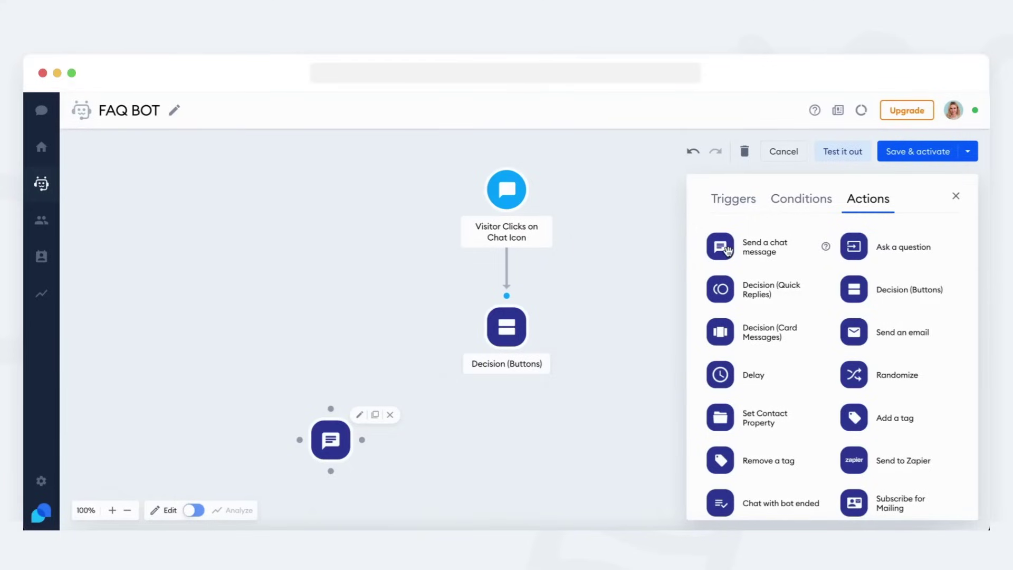
left_click_drag(727, 251, 523, 442)
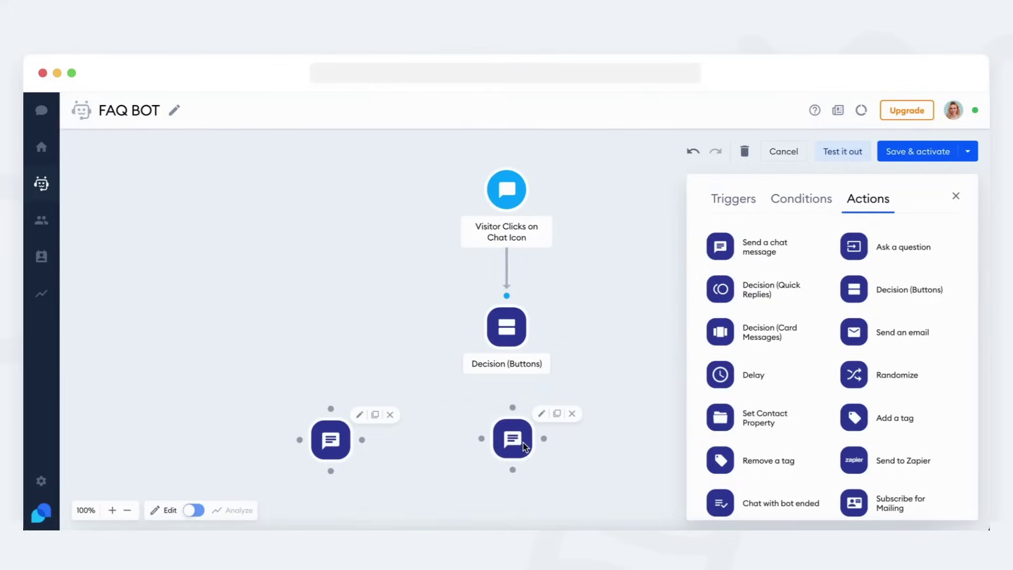
Write 'Great! Here is more about the available venues' in the left chat message step.
left_click(330, 446)
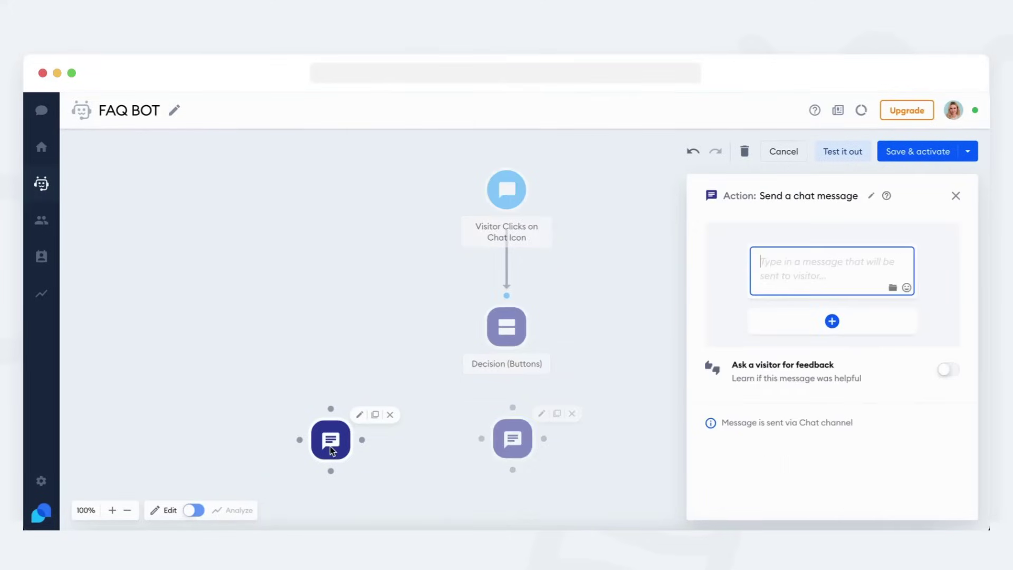
left_click(810, 267)
type("d")
key("BackSpace")
type("F")
key("BackSpace")
type("Great!")
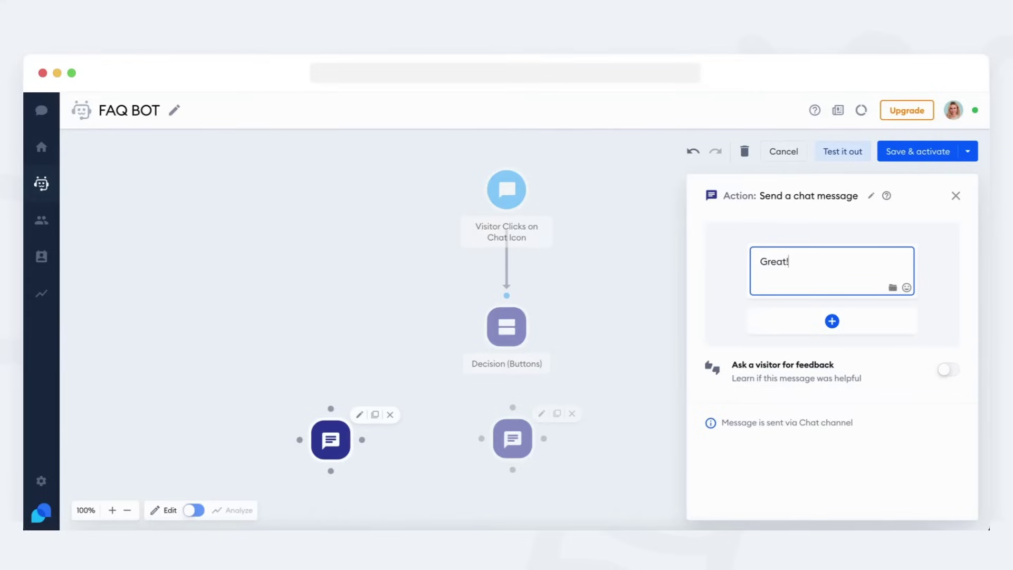
type(" Here is more about the ")
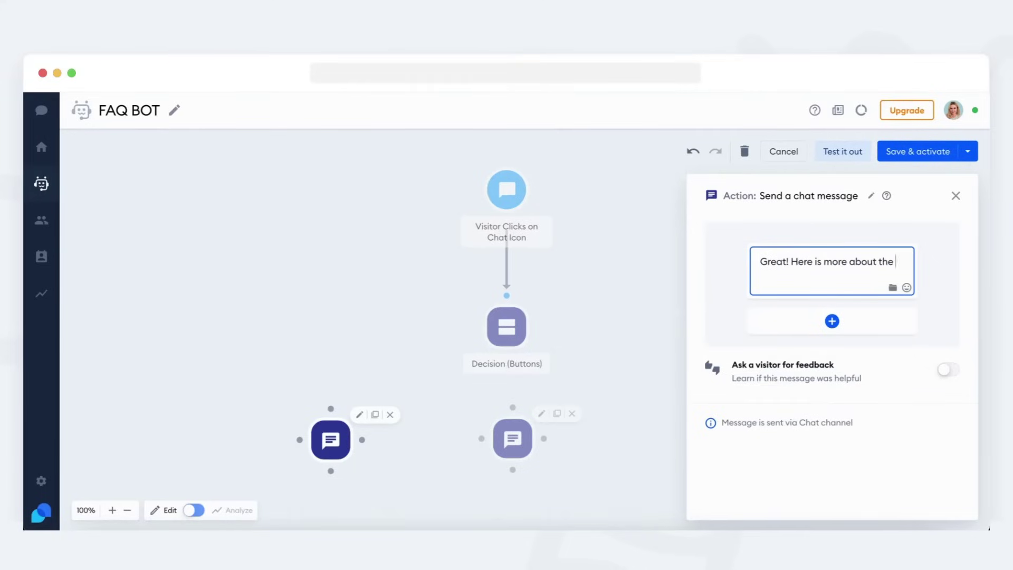
type("available venues:")
Link the Decision's Wedding Venue button to the left venue message.
left_click(521, 327)
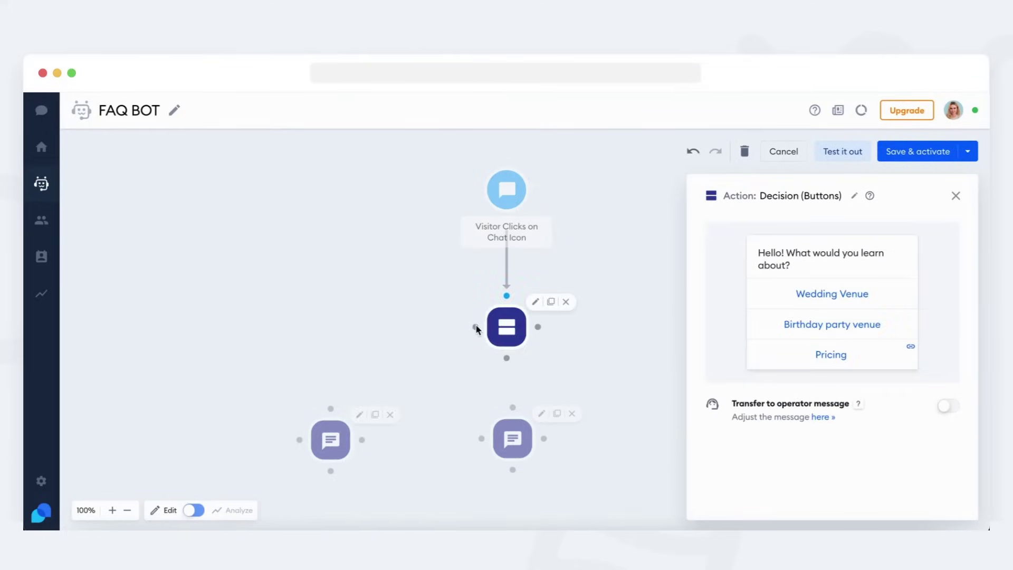
left_click_drag(476, 327, 332, 406)
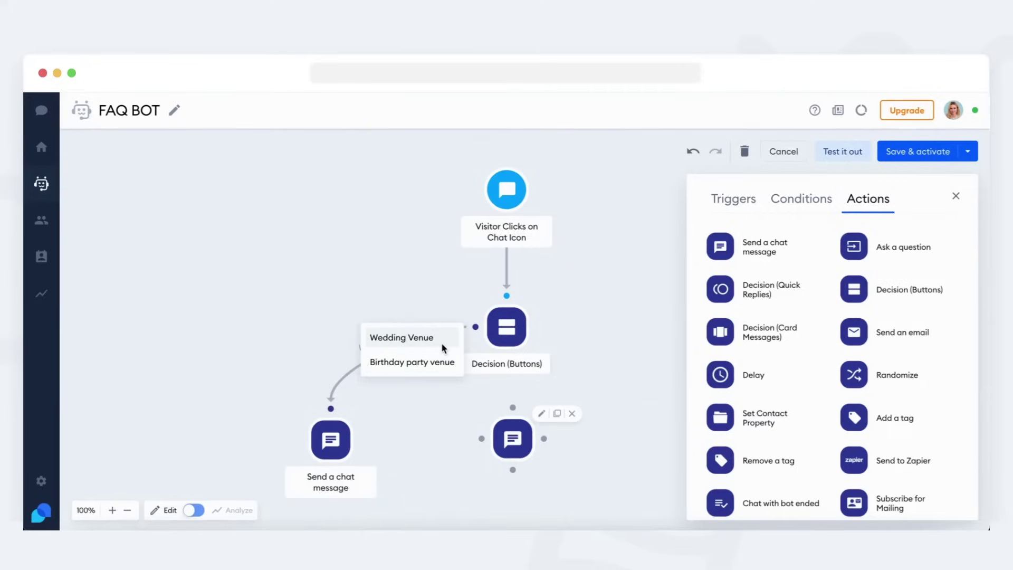
left_click(443, 347)
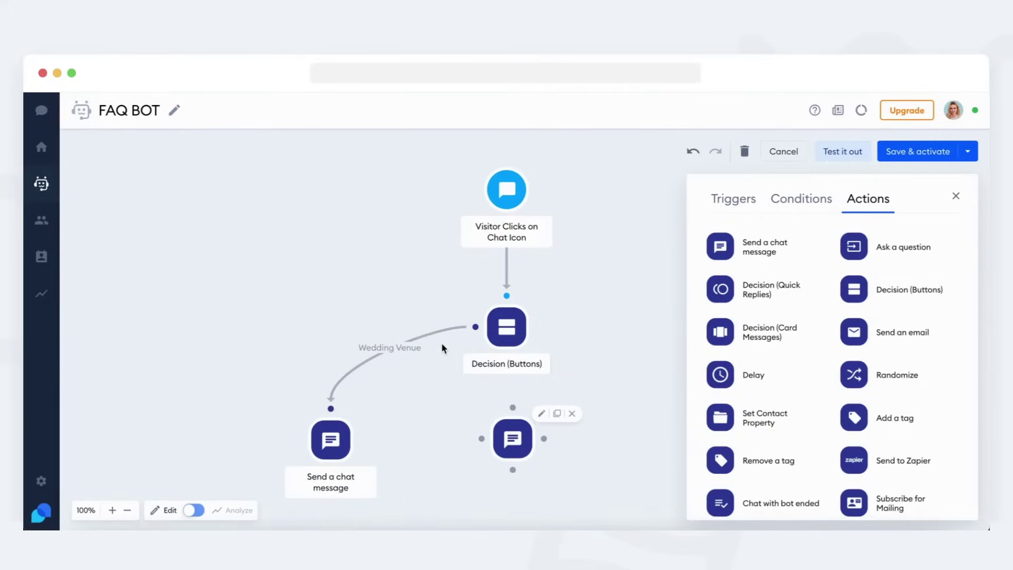
left_click_drag(507, 435, 499, 435)
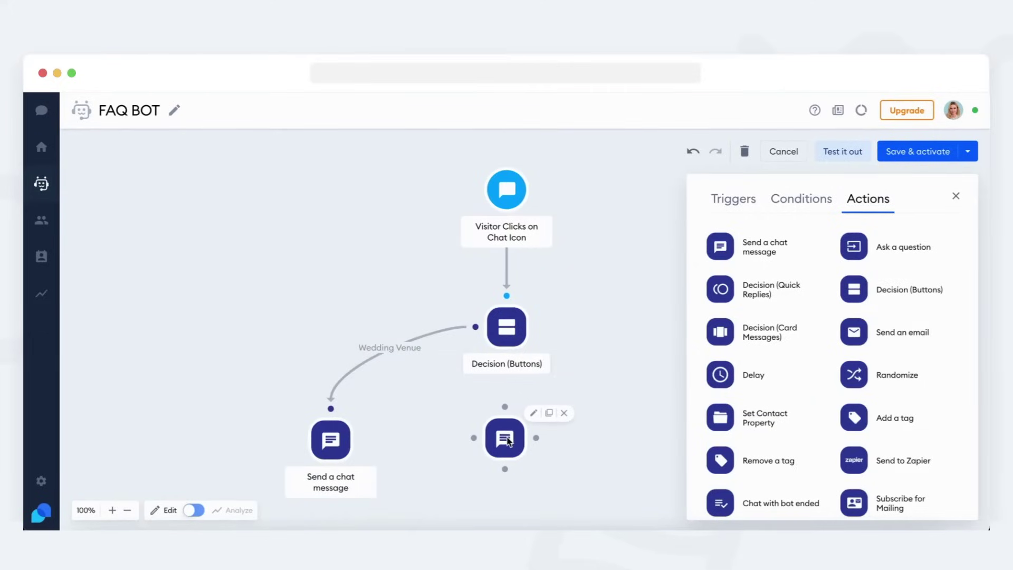
left_click(507, 338)
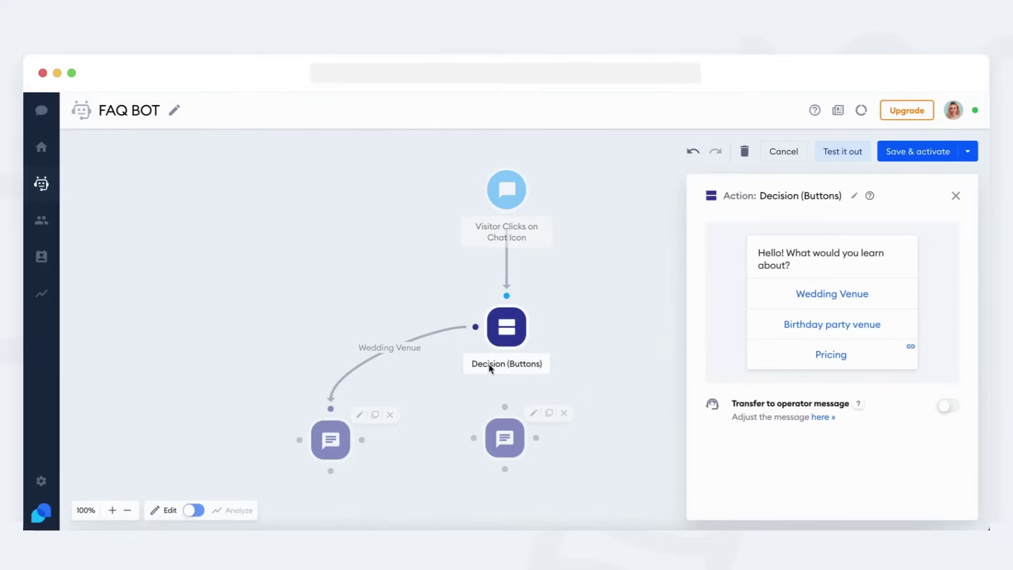
left_click(337, 438)
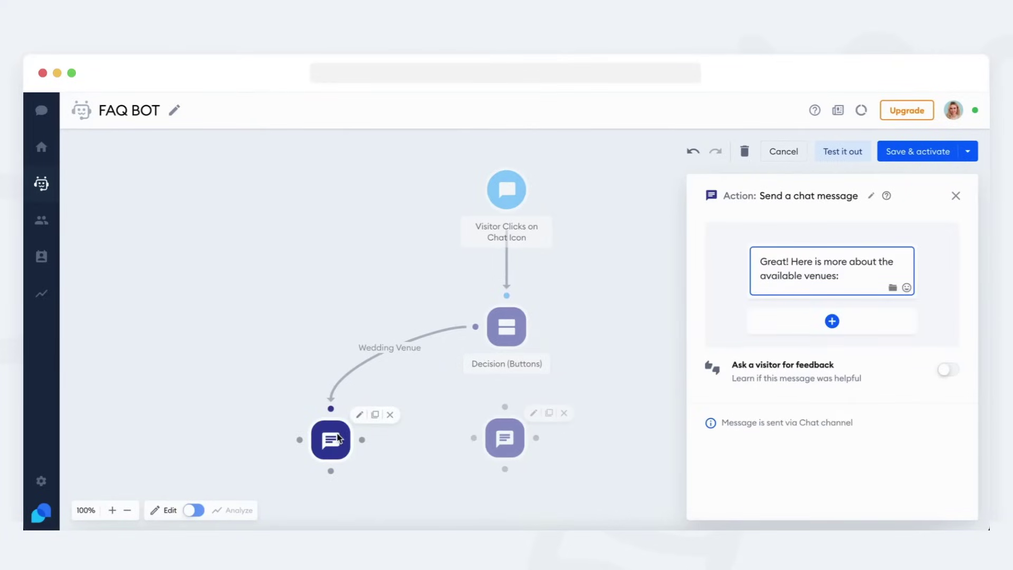
left_click(518, 329)
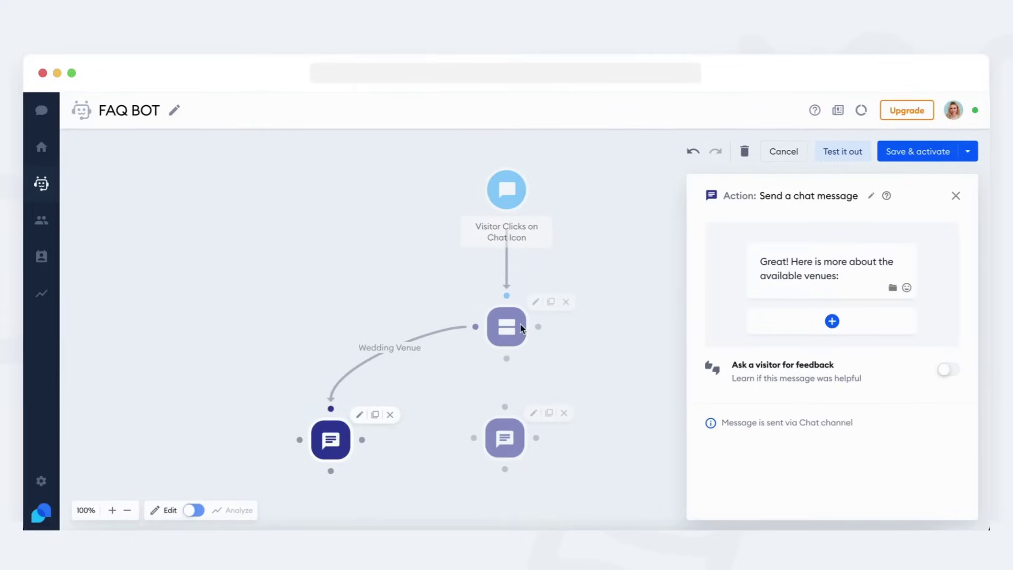
Replace the right message with a copy of the venue message and link Birthday party venue to it.
left_click(510, 432)
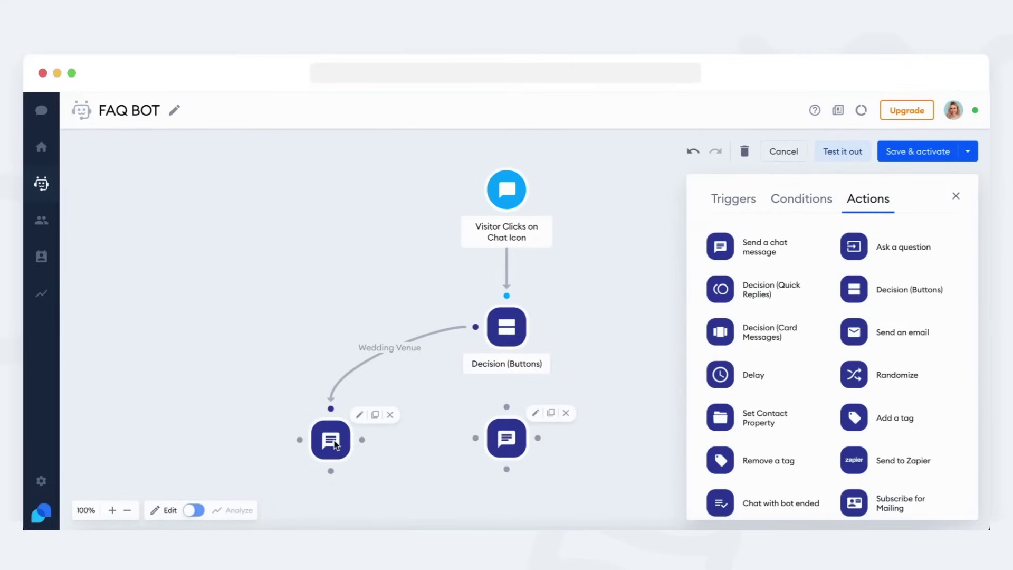
left_click(375, 415)
left_click_drag(372, 463, 509, 441)
left_click(566, 412)
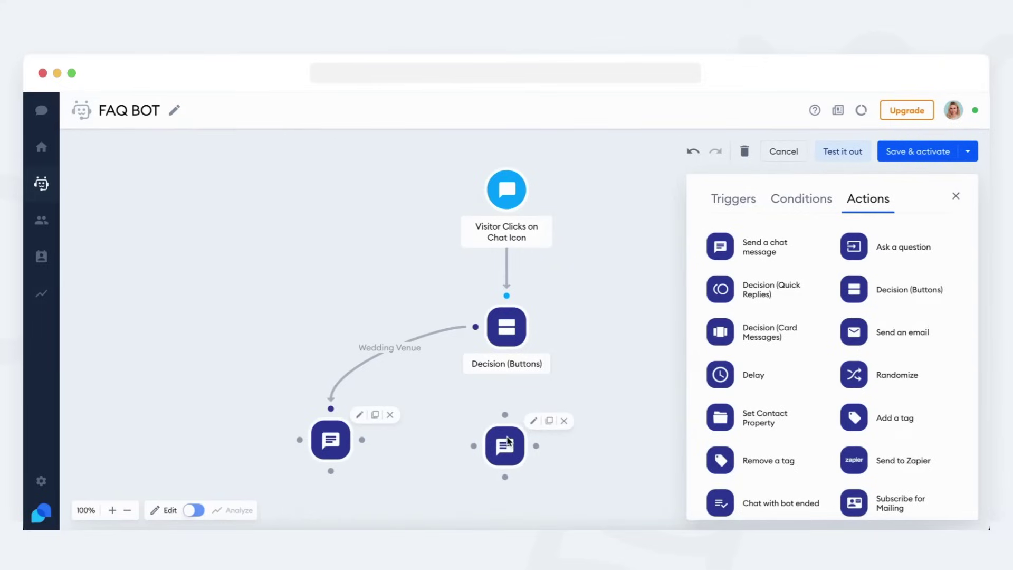
left_click(503, 343)
left_click_drag(507, 360, 509, 412)
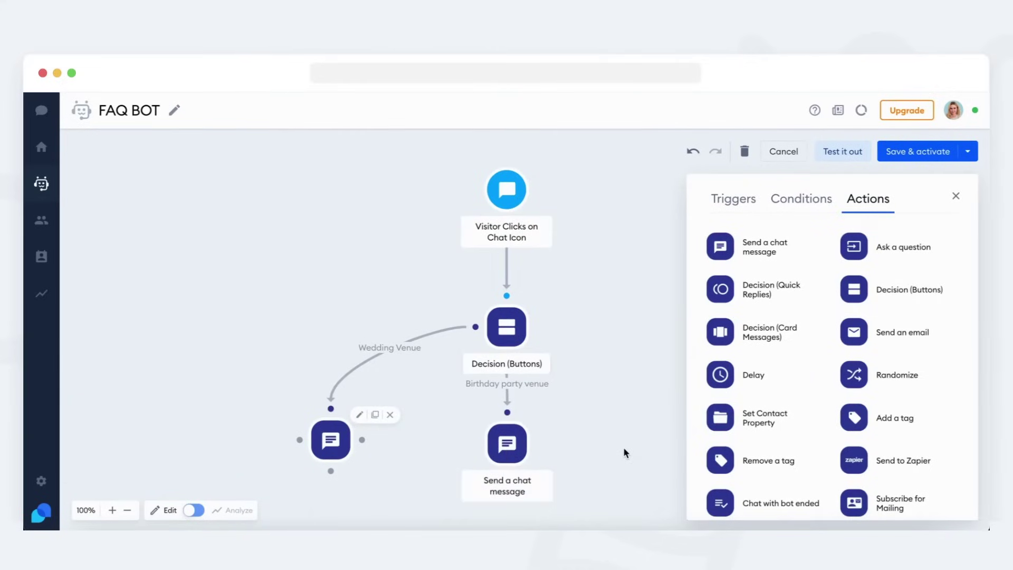
scroll(623, 452, "down", 1)
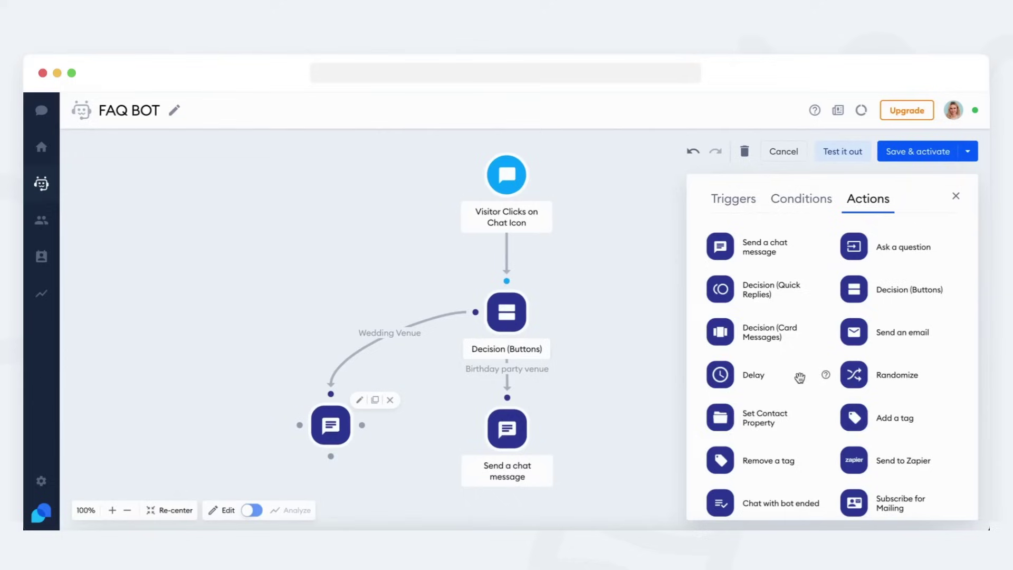
scroll(825, 376, "down", 1)
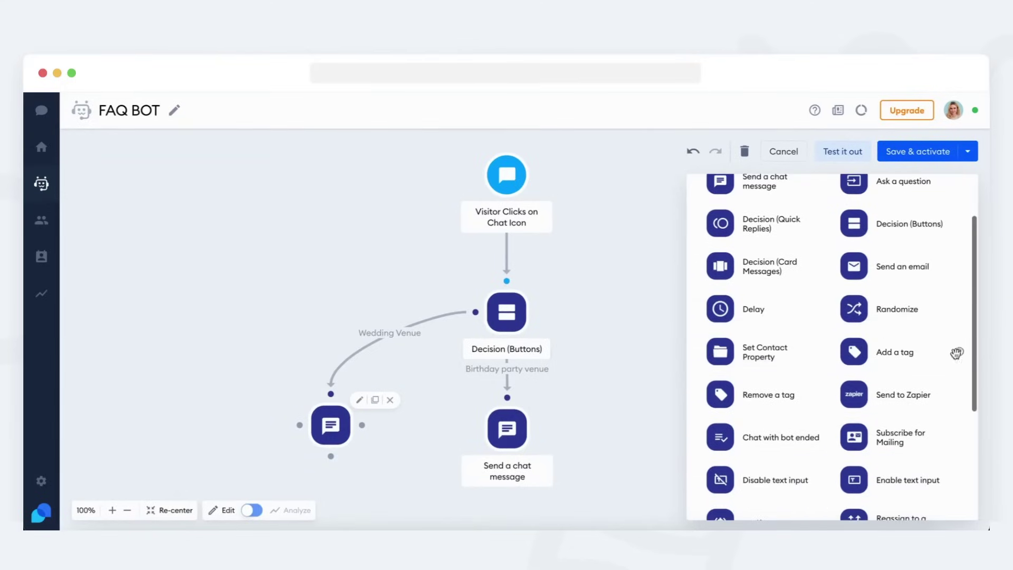
scroll(955, 348, "down", 2)
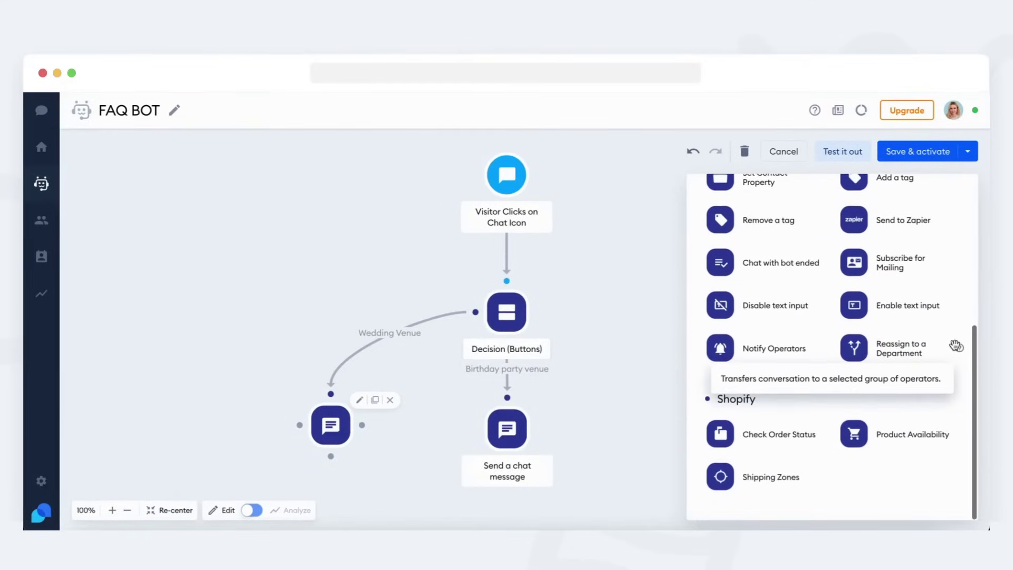
scroll(954, 343, "up", 3)
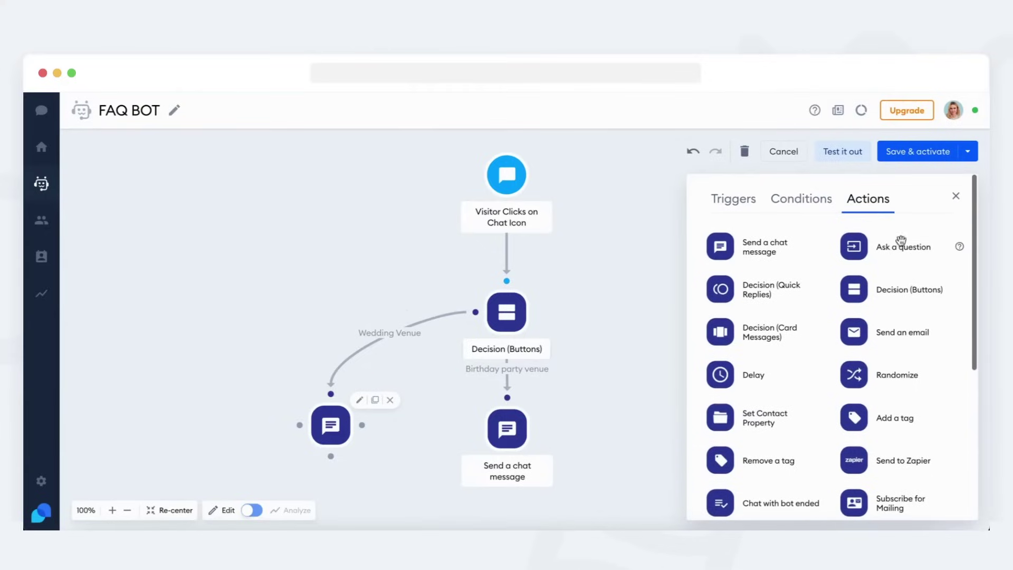
left_click_drag(890, 248, 621, 367)
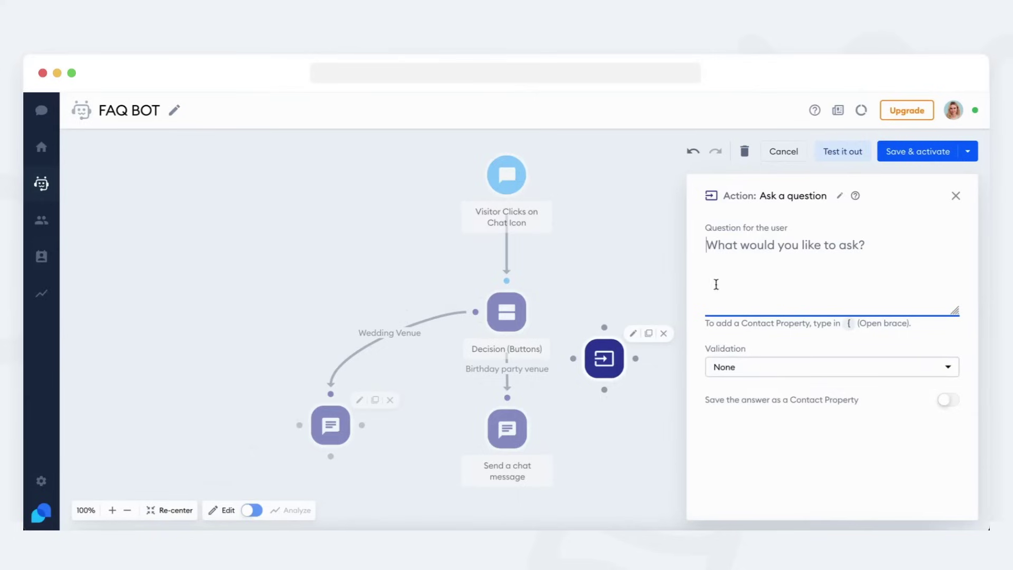
left_click(664, 335)
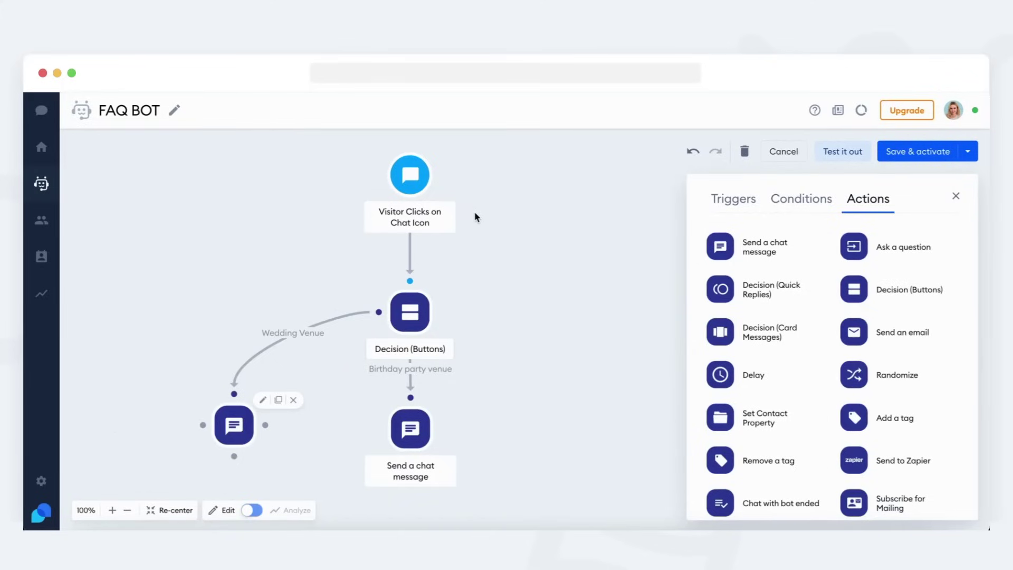
Connect the birthday and wedding venue messages back up to the Decision (Buttons) step.
mouse_move(423, 440)
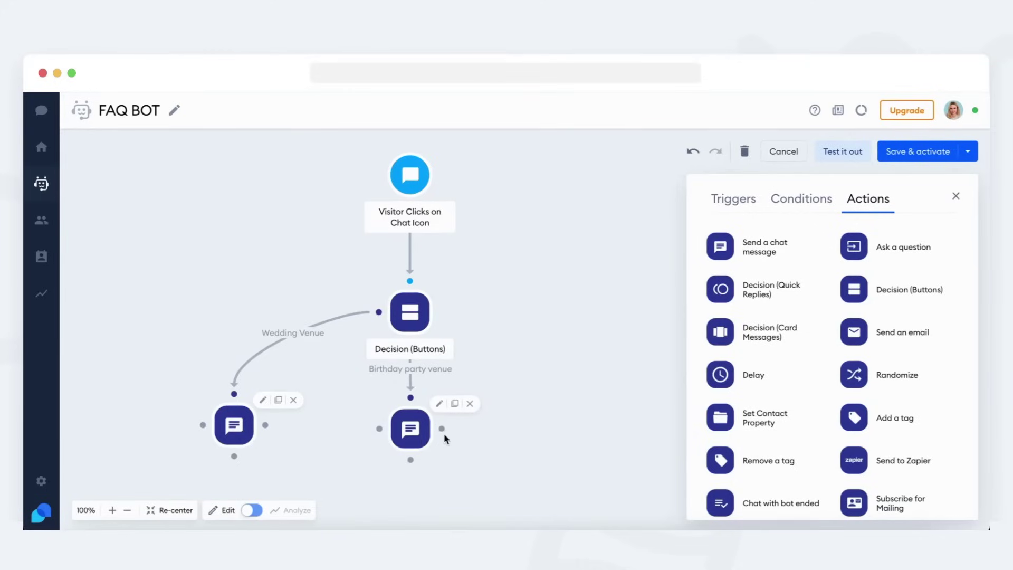
left_click_drag(442, 429, 416, 279)
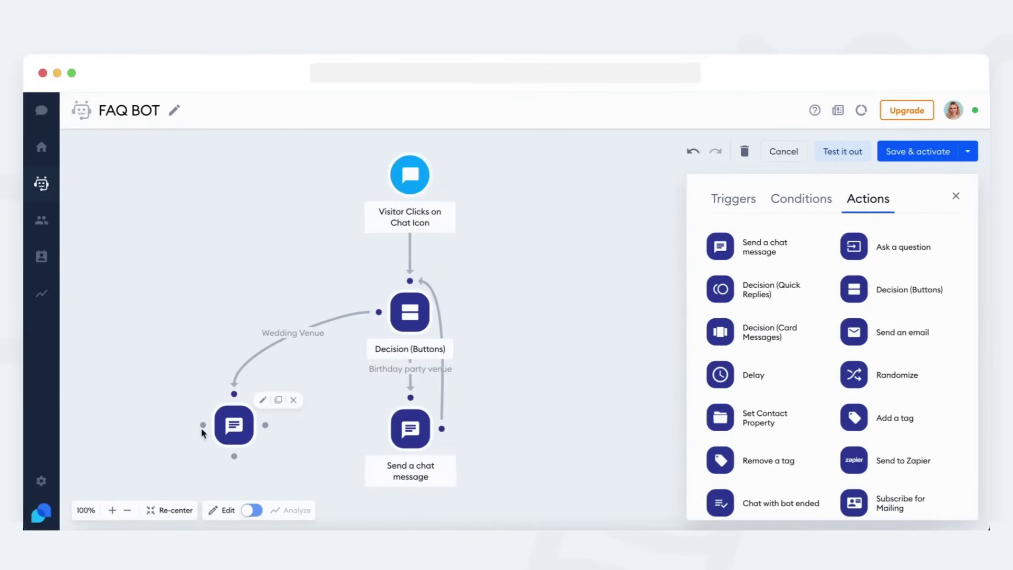
left_click_drag(202, 425, 410, 280)
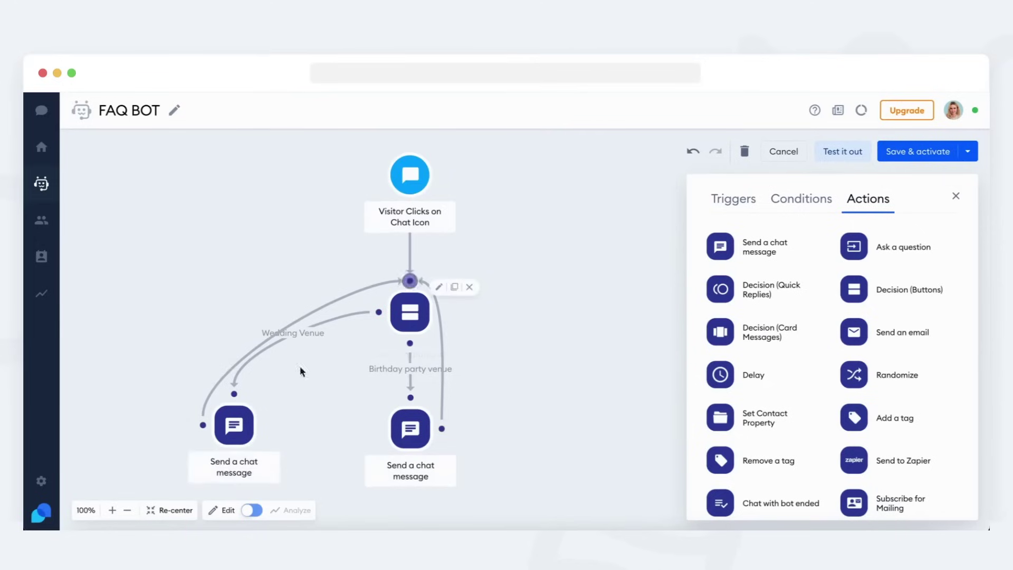
Remove the wedding message's loop connection and place a Delay step below the messages.
left_click_drag(230, 423, 191, 448)
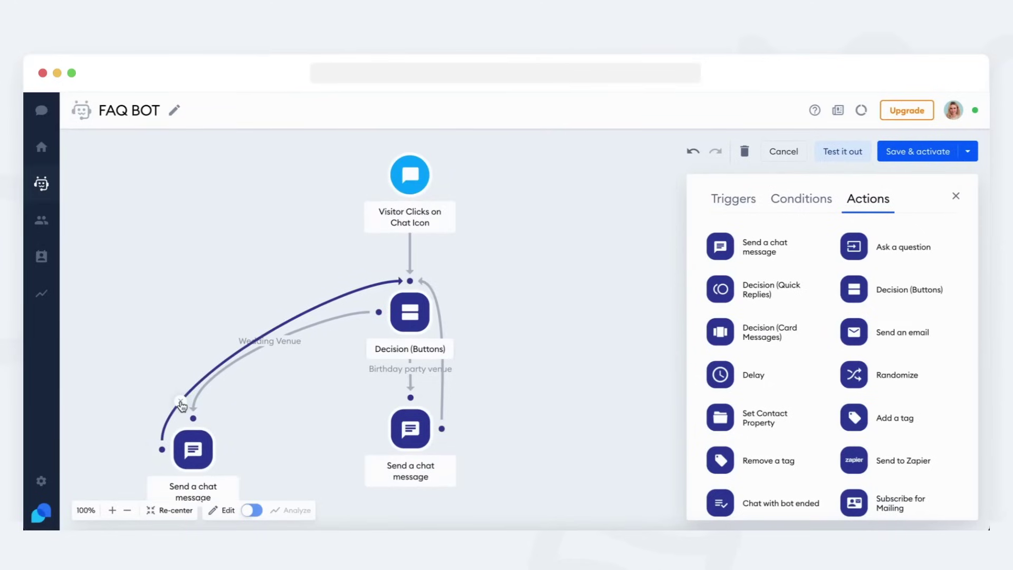
left_click(181, 404)
mouse_move(446, 345)
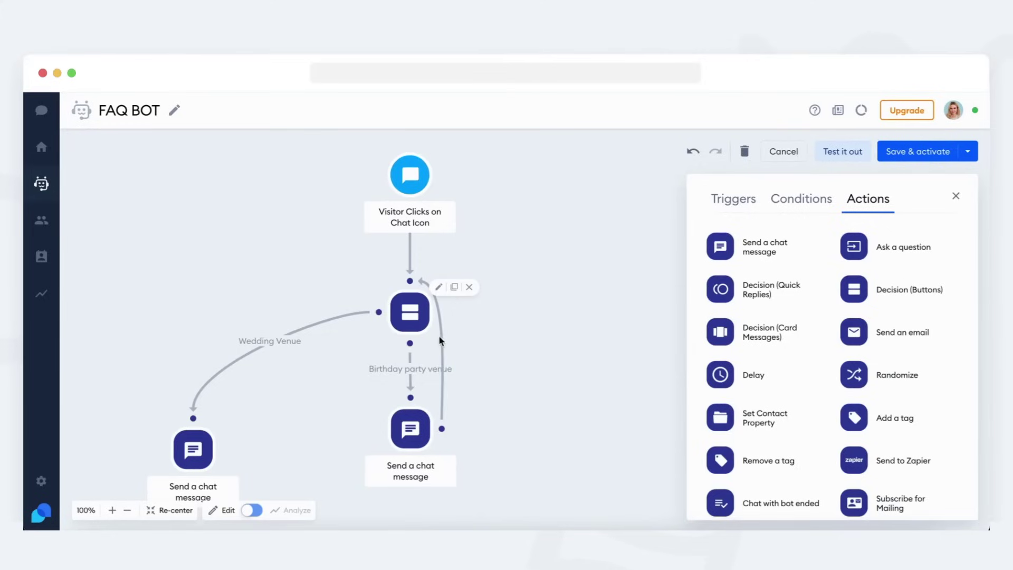
left_click_drag(439, 340, 768, 249)
scroll(752, 316, "down", 1)
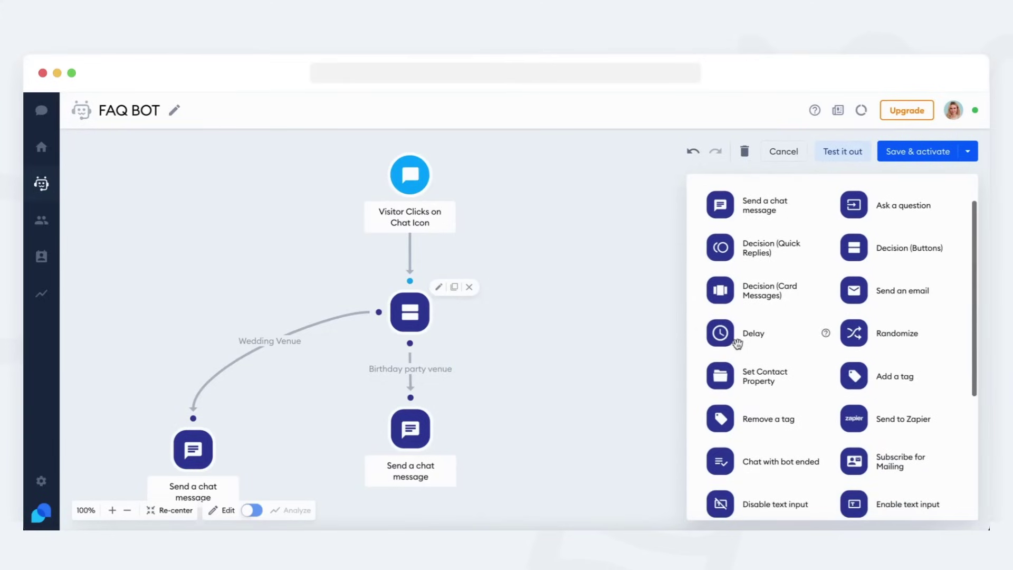
left_click_drag(737, 344, 534, 469)
scroll(534, 469, "down", 3)
left_click_drag(522, 313, 477, 376)
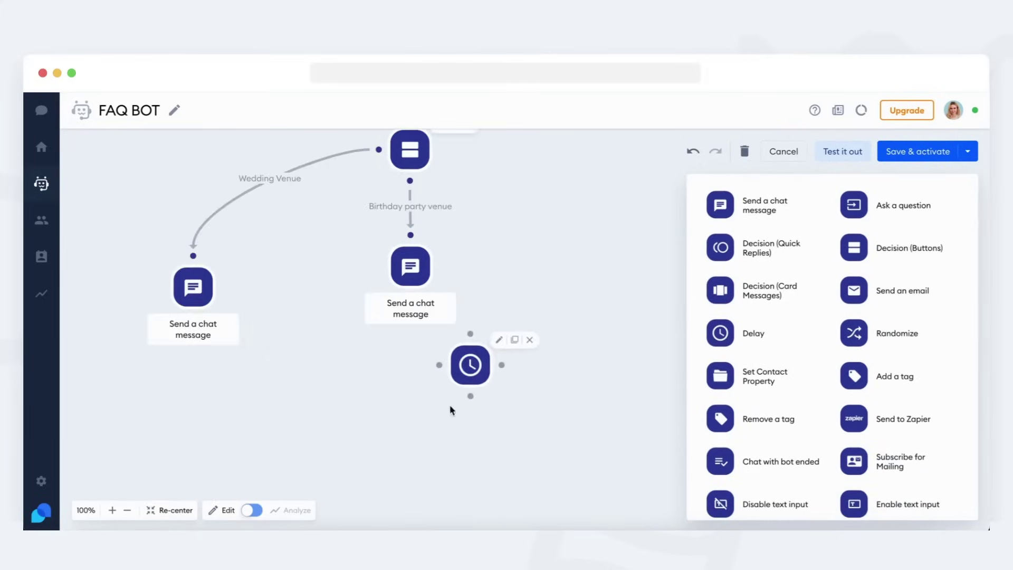
left_click_drag(451, 410, 388, 451)
Connect both venue messages into the Delay step and set it to 5 seconds.
left_click(193, 293)
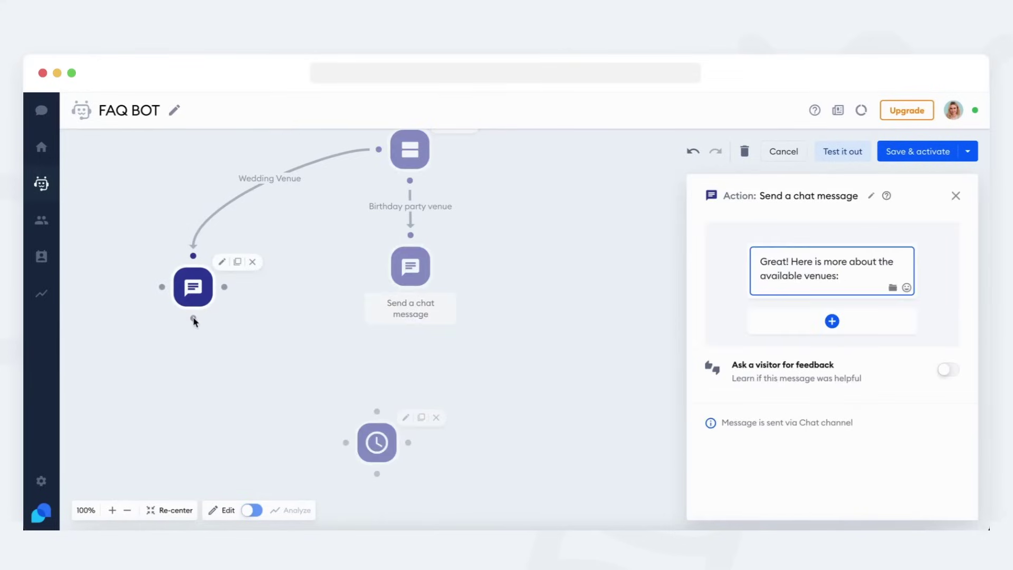
left_click_drag(193, 318, 377, 411)
left_click_drag(411, 297, 349, 416)
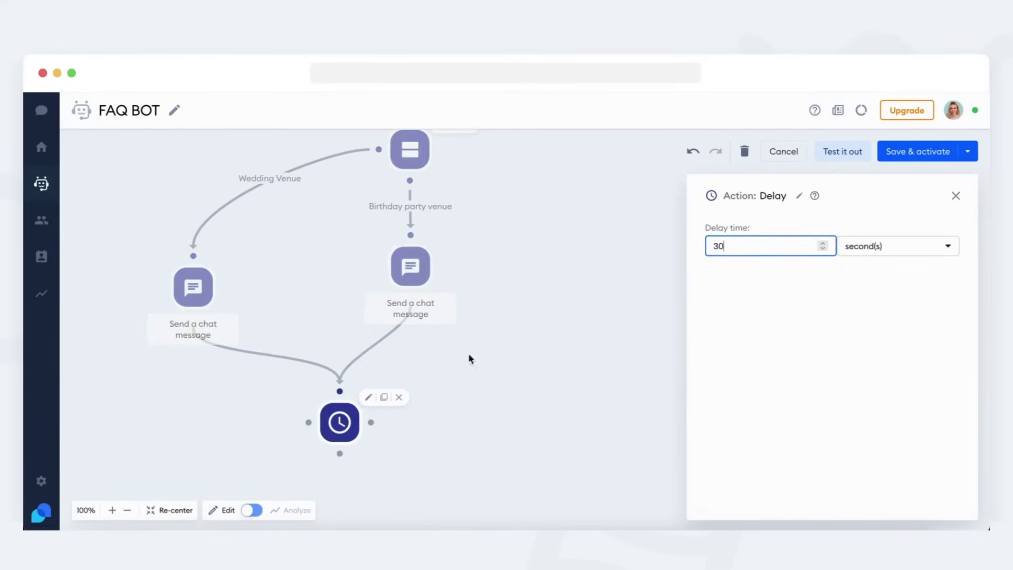
key("BackSpace")
key("BackSpace")
type("5")
left_click(498, 378)
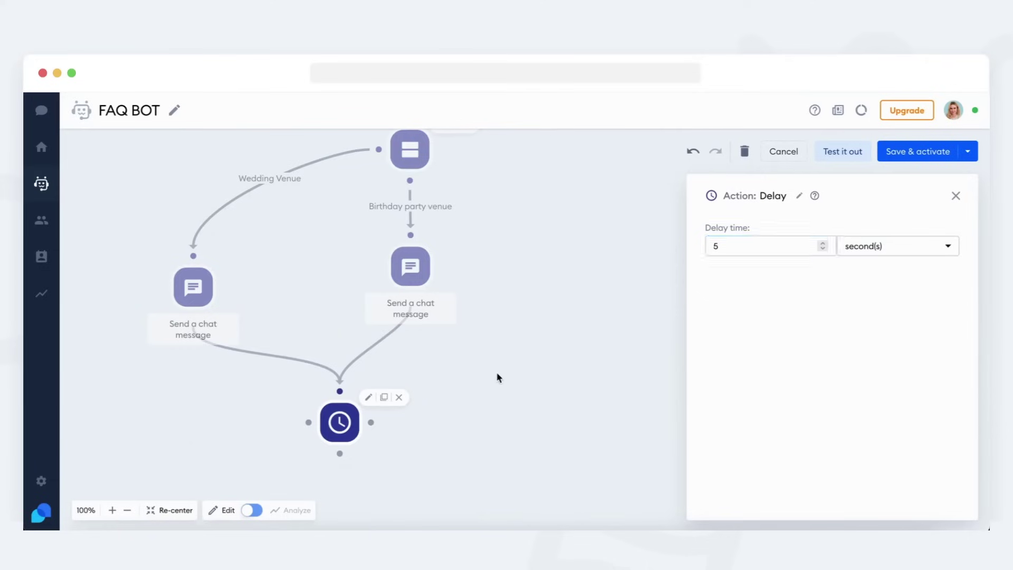
Loop the Delay step back to the Decision (Buttons) step and test by choosing Wedding Venue.
left_click_drag(340, 430, 344, 441)
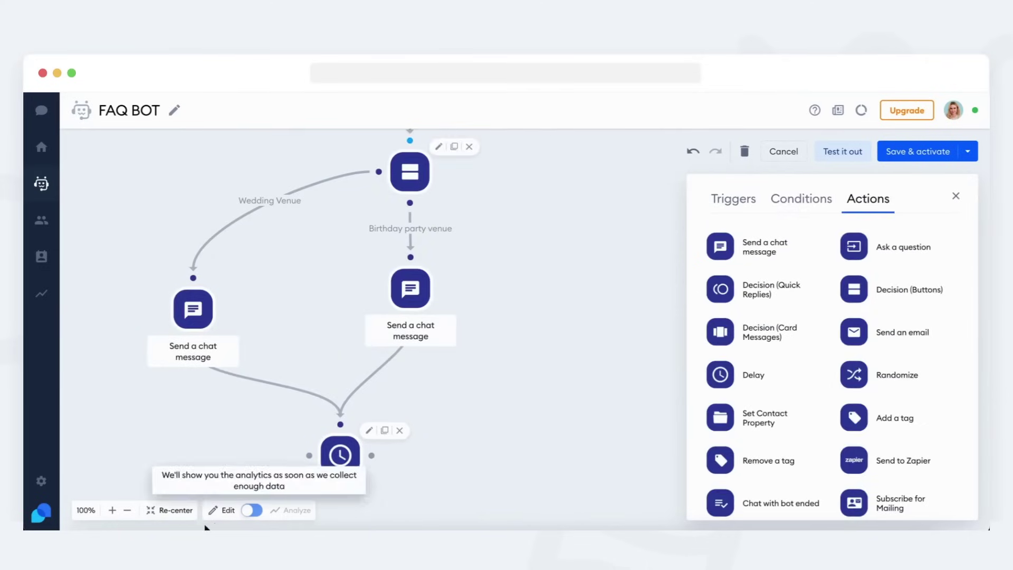
left_click(127, 510)
left_click(349, 467)
scroll(348, 467, "up", 1)
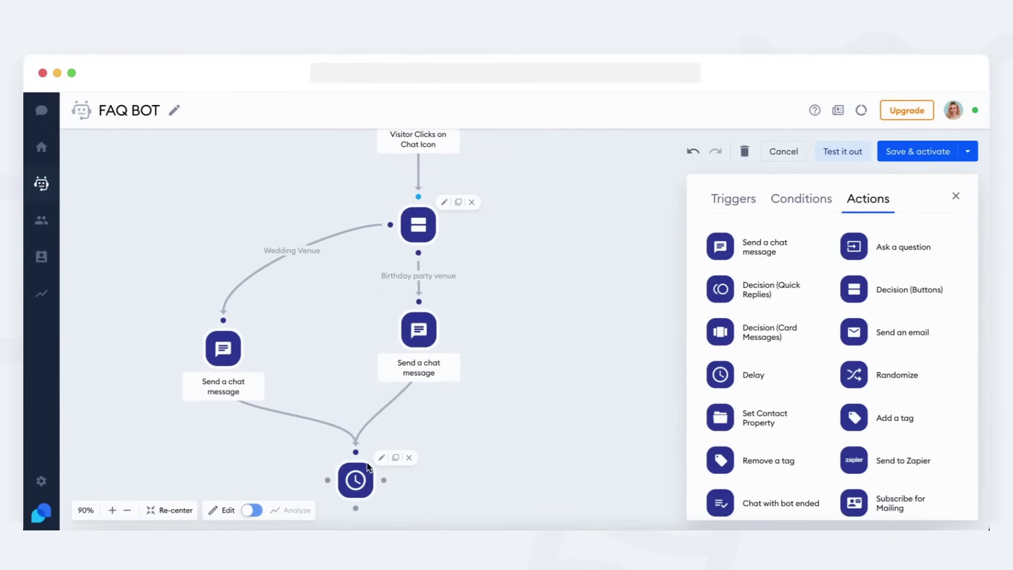
left_click_drag(361, 507, 427, 196)
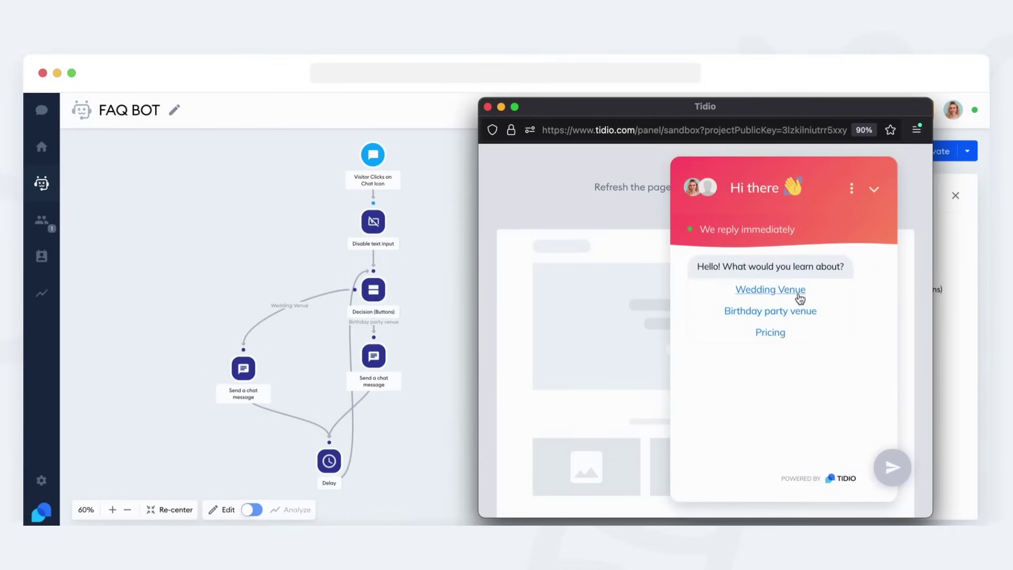
left_click(798, 292)
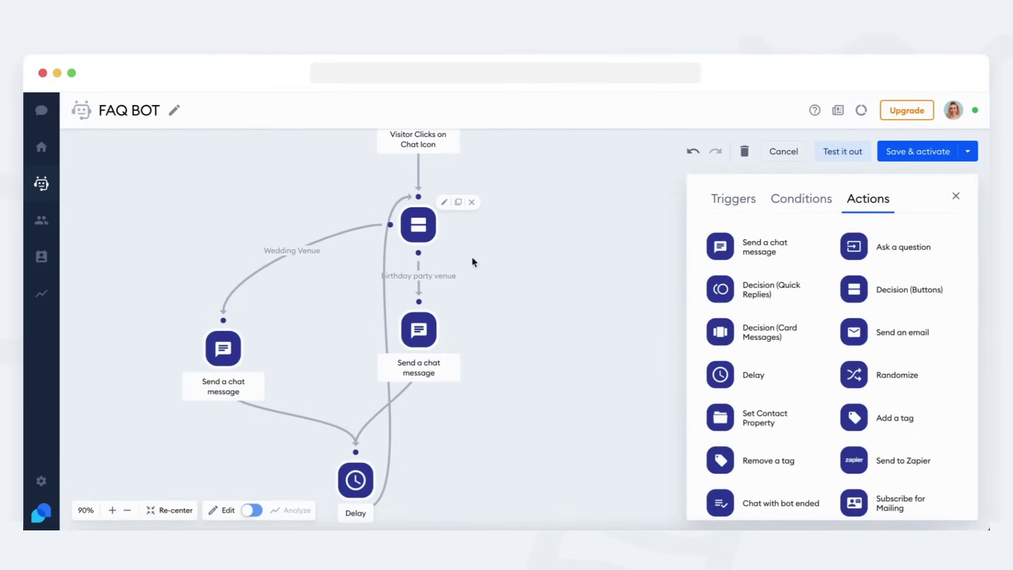
scroll(453, 333, "down", 2)
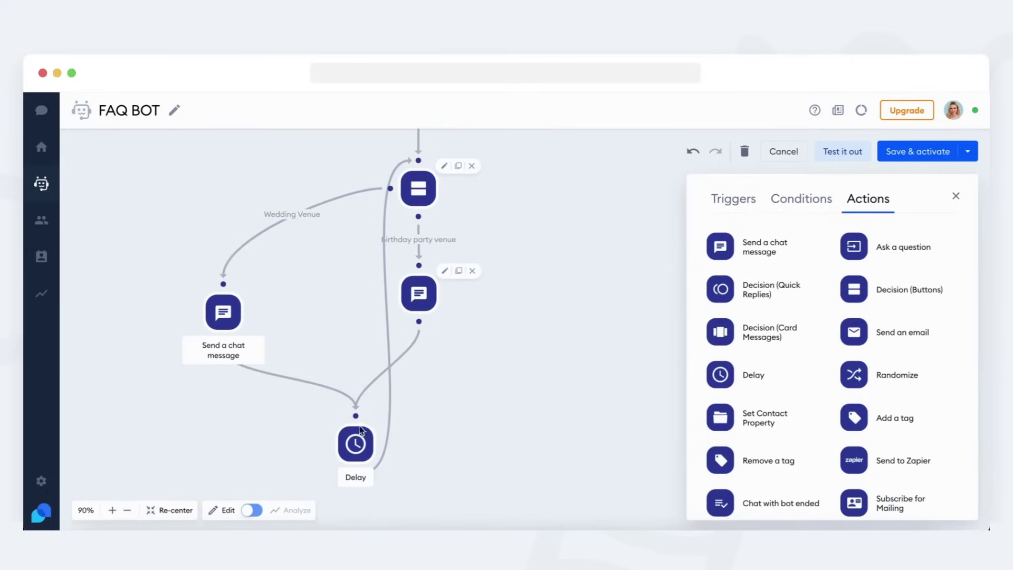
Zoom out and place a Disable text input step on the canvas.
left_click(128, 511)
left_click(127, 511)
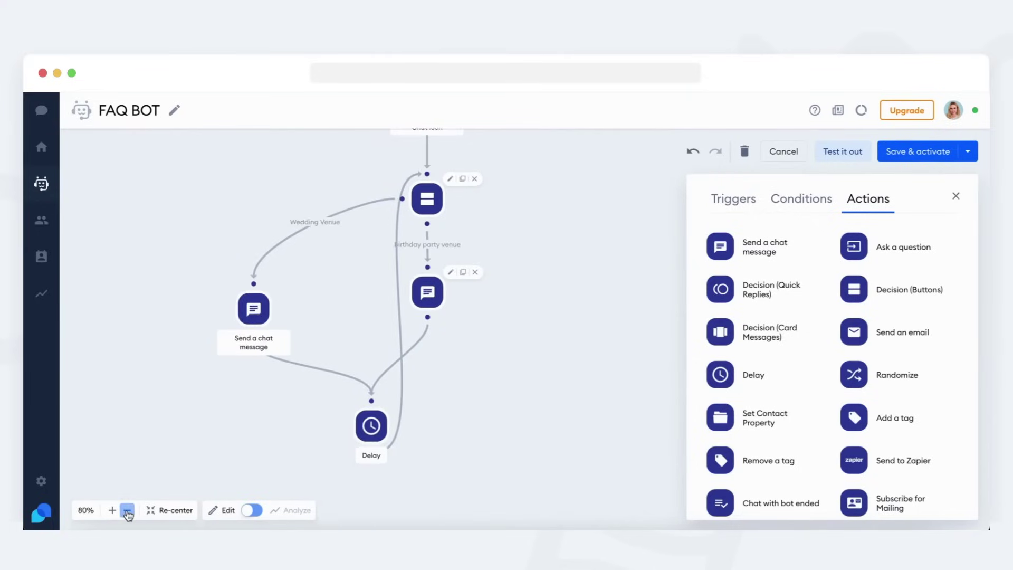
scroll(246, 423, "up", 3)
scroll(245, 424, "down", 1)
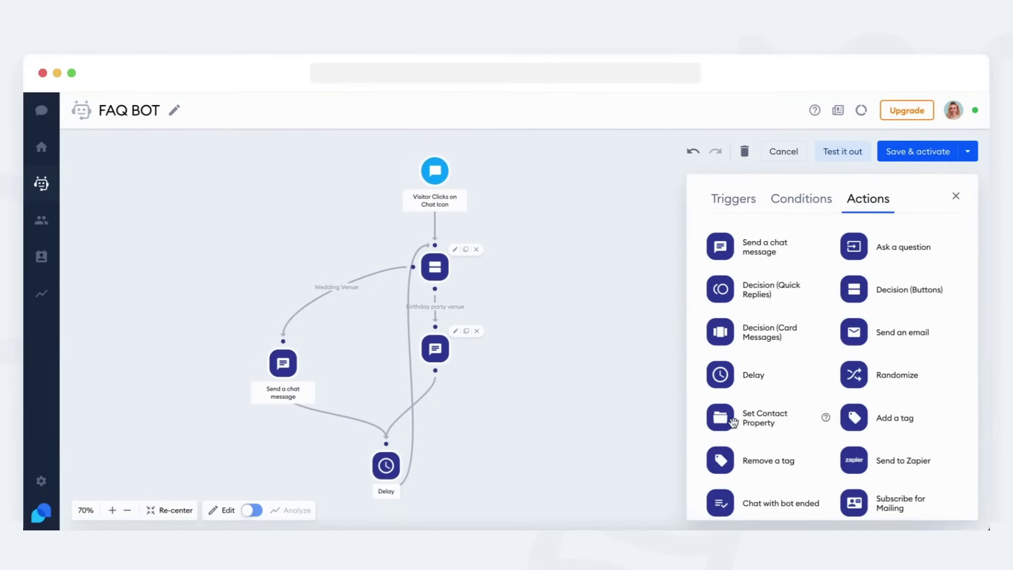
scroll(813, 372, "down", 4)
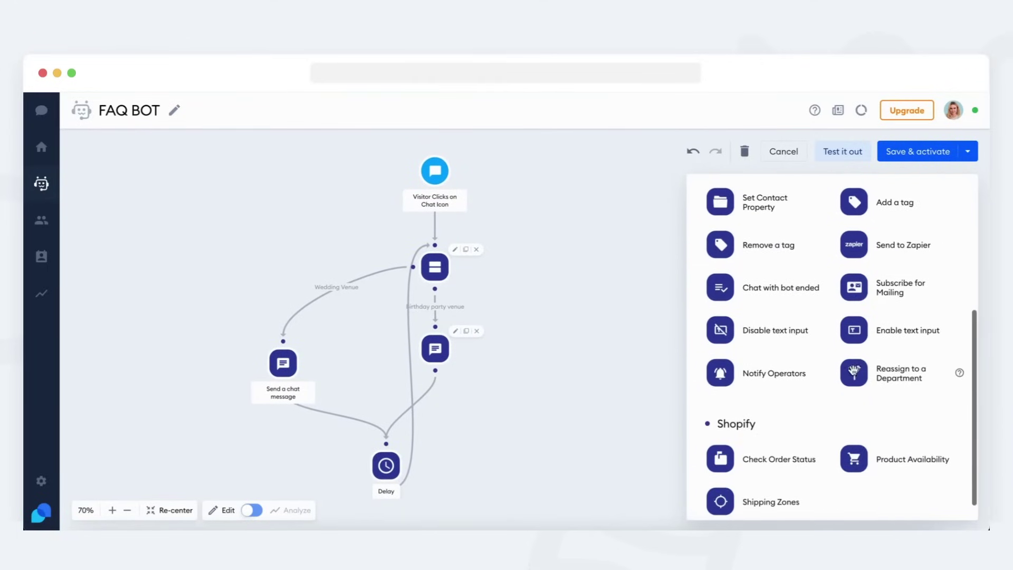
mouse_move(776, 330)
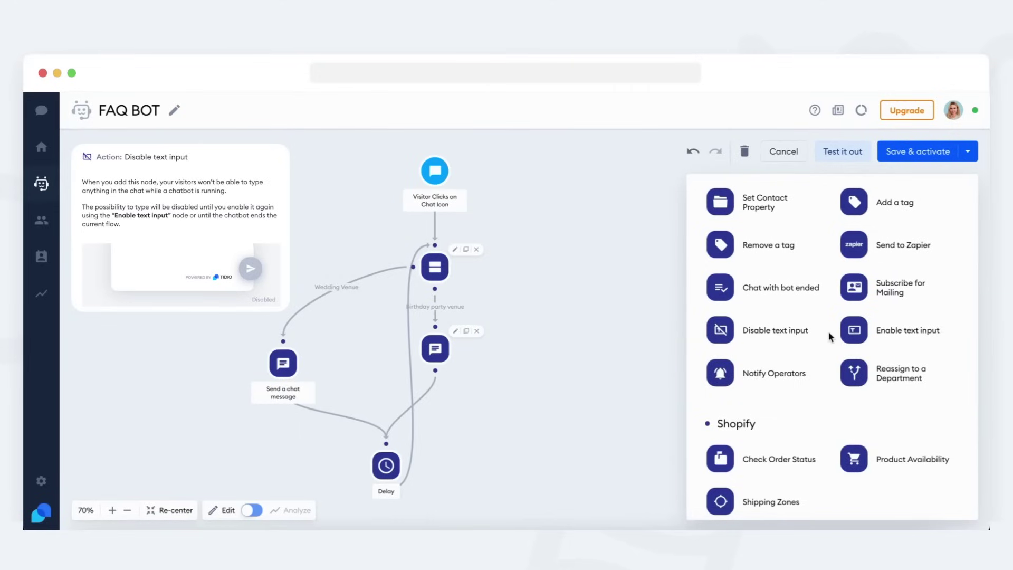
mouse_move(825, 331)
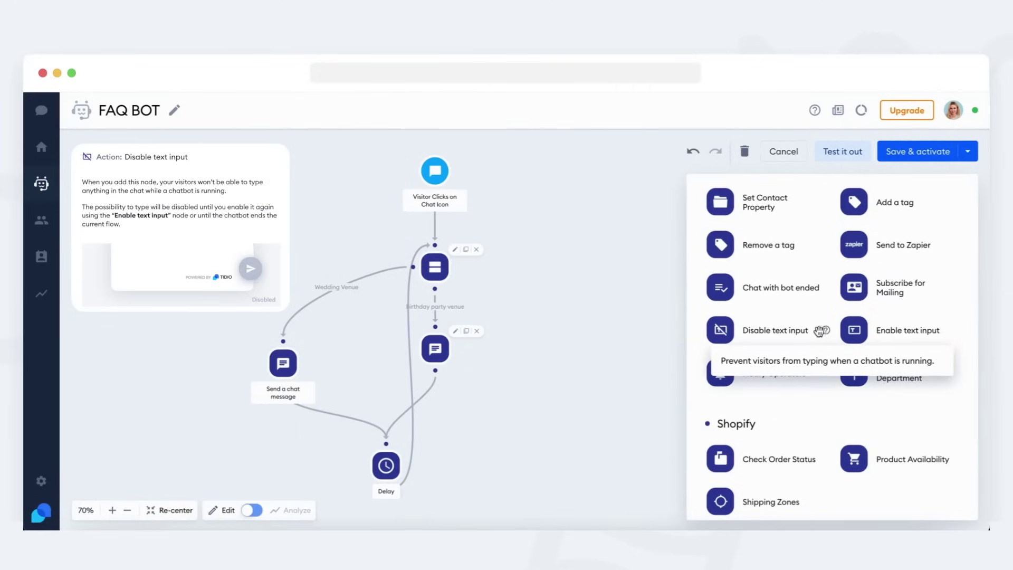
left_click_drag(804, 332, 642, 388)
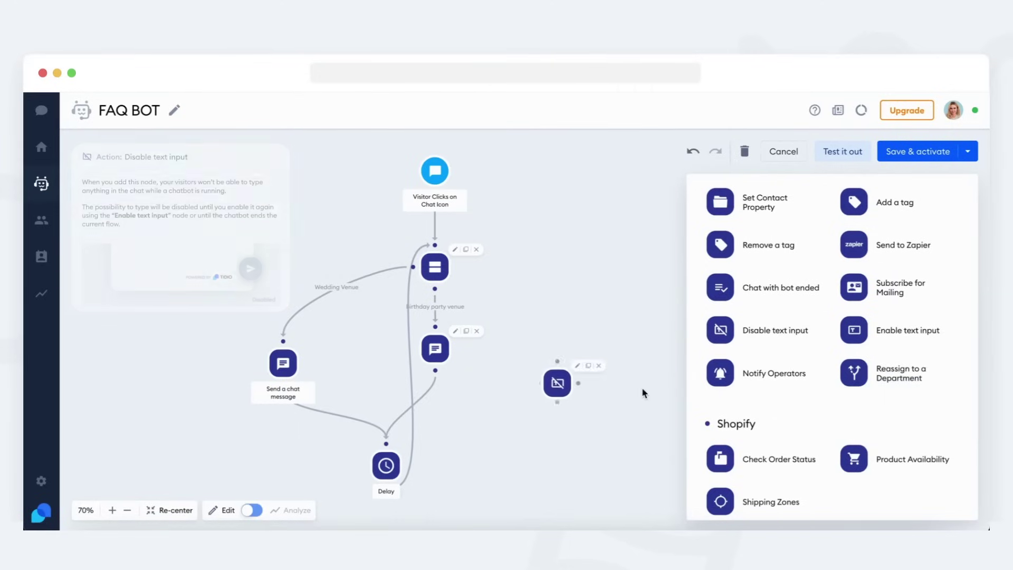
left_click(559, 383)
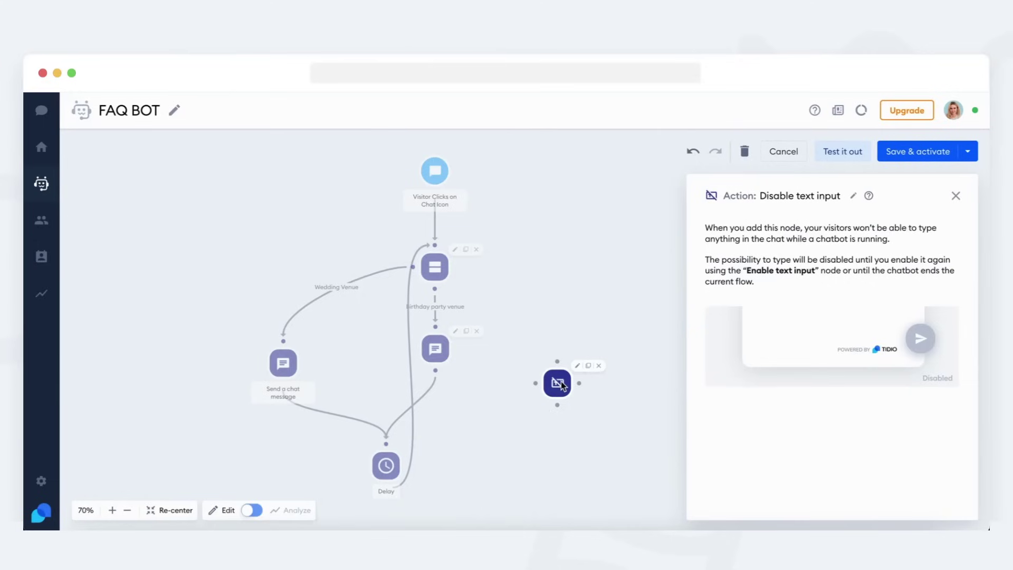
Insert the Disable text input step directly under the chat-icon trigger, replacing the old link.
scroll(467, 224, "up", 1)
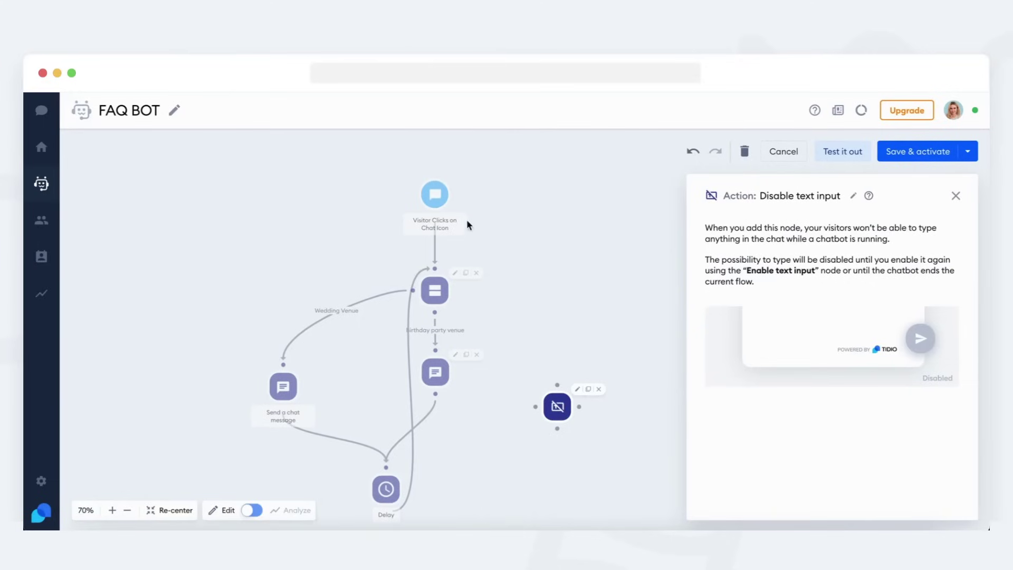
left_click_drag(436, 199, 436, 162)
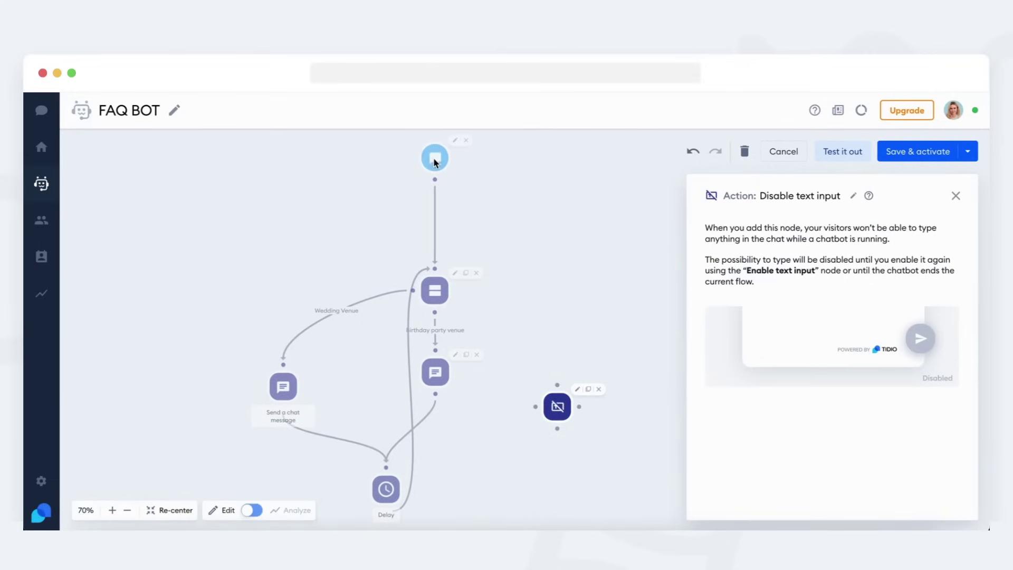
left_click(436, 214)
key("Delete")
left_click_drag(562, 399, 436, 220)
left_click_drag(435, 179, 435, 198)
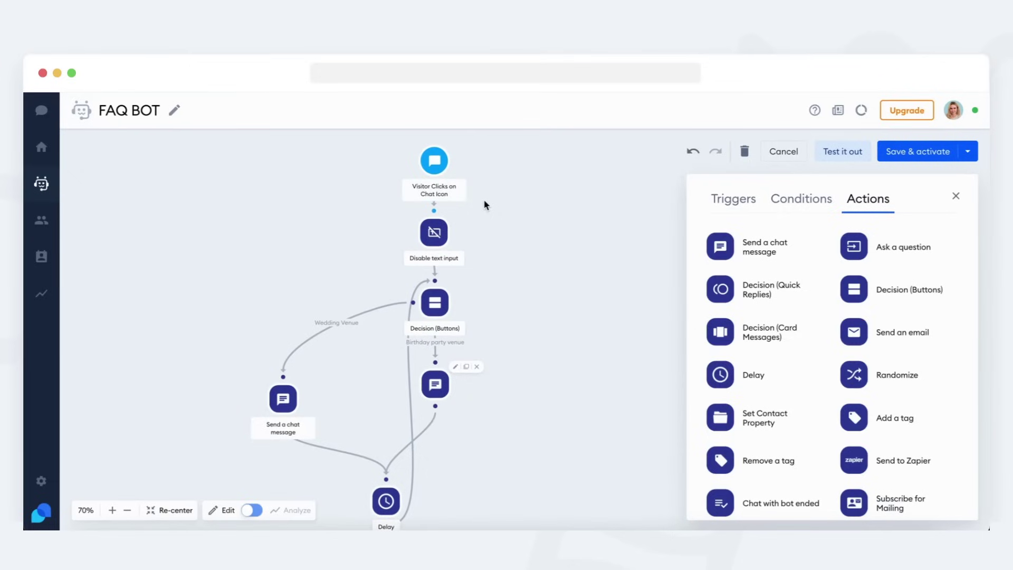
Zoom to 60%, tidy the Disable text input step, and add an Enable text input step.
left_click(127, 510)
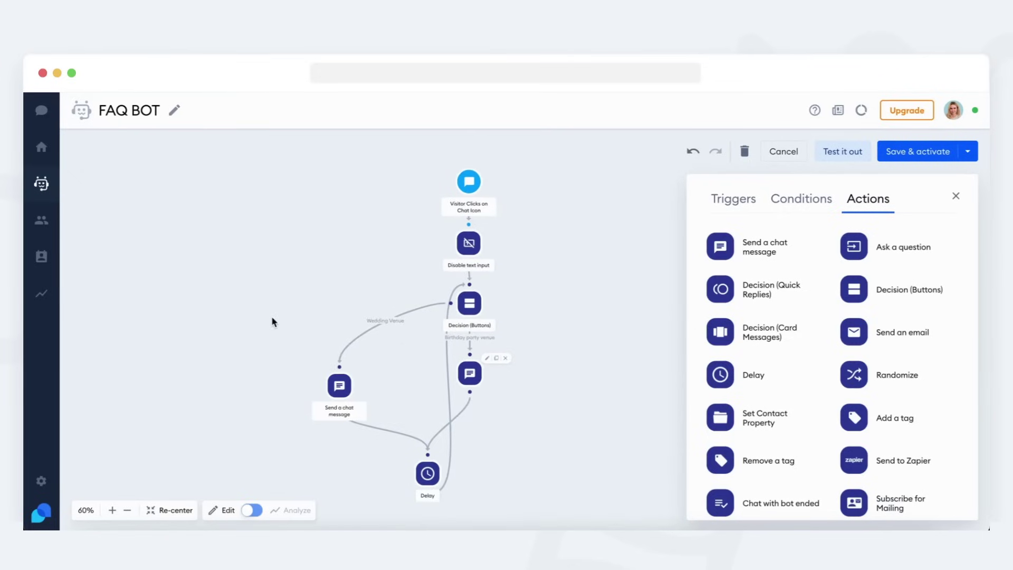
mouse_move(467, 185)
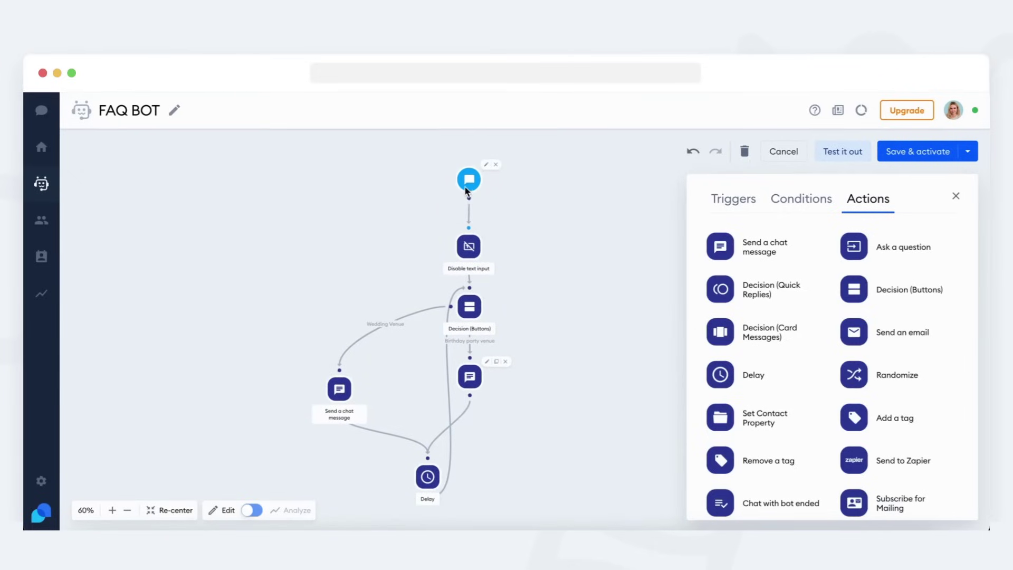
left_click(473, 244)
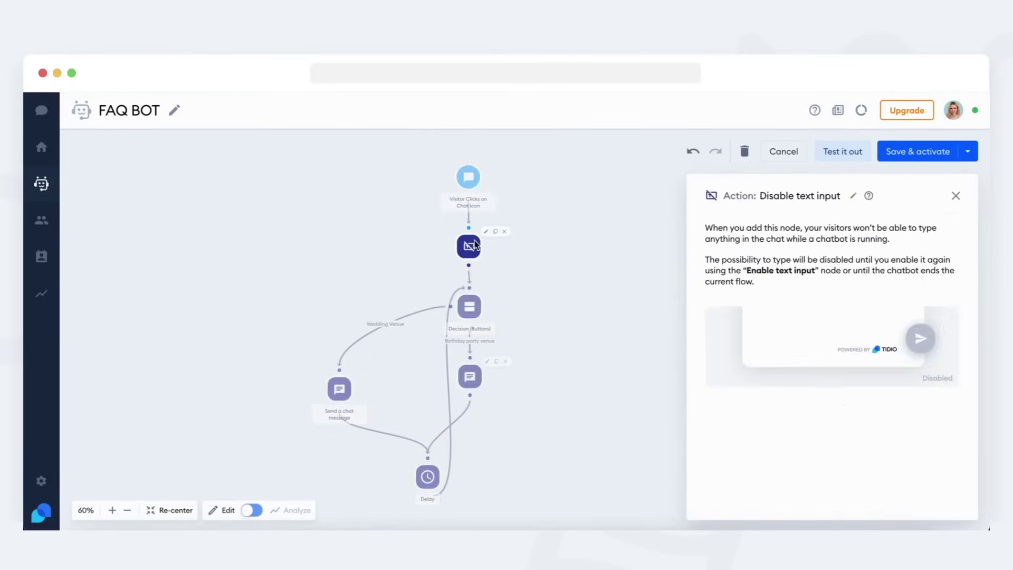
left_click_drag(475, 243, 475, 239)
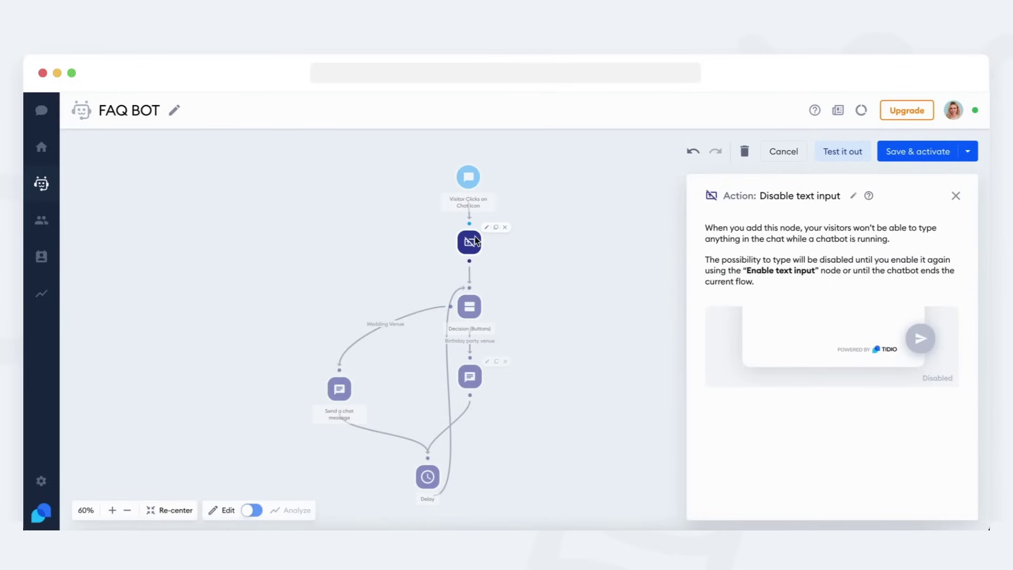
left_click(505, 264)
scroll(880, 427, "down", 2)
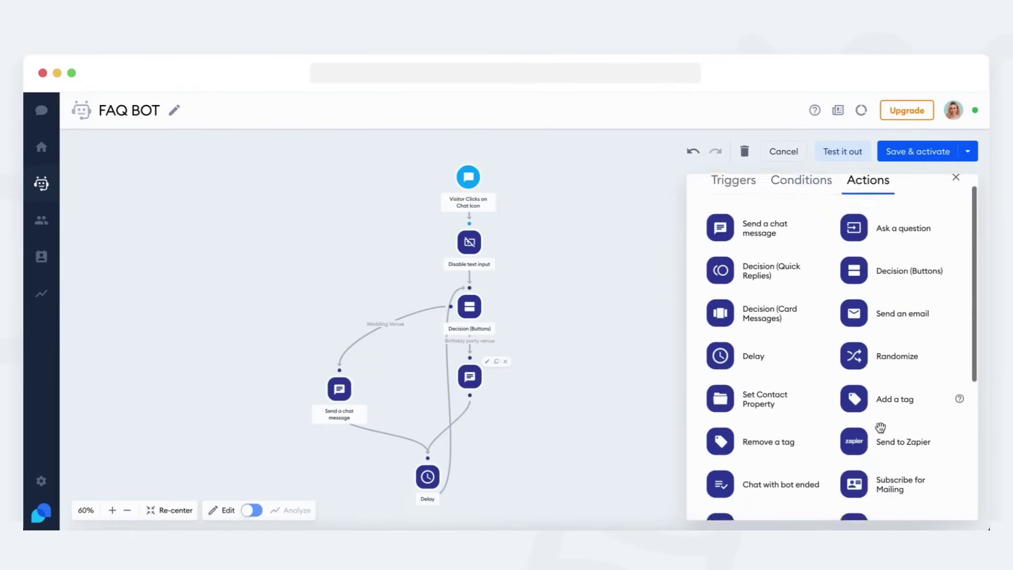
scroll(880, 427, "down", 3)
left_click_drag(865, 393, 536, 471)
Check the Enable text input step, then return to the Chatbots templates list.
left_click(536, 469)
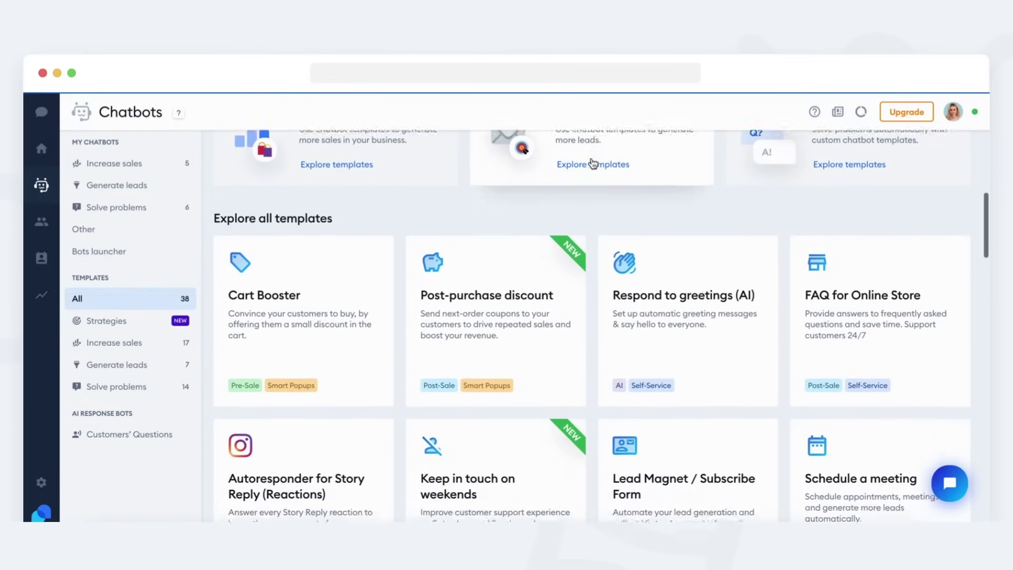
scroll(592, 160, "down", 1)
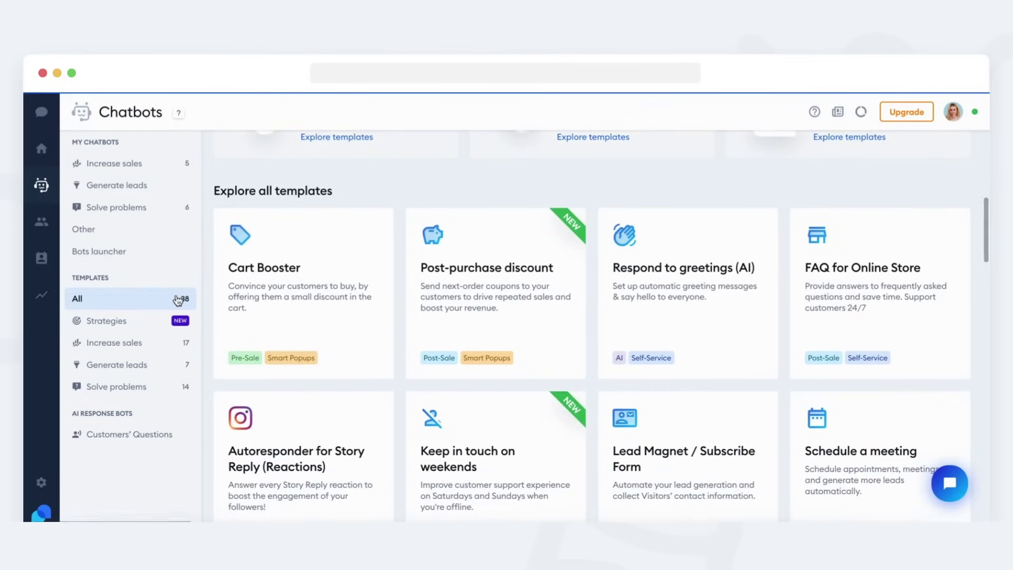
left_click(43, 188)
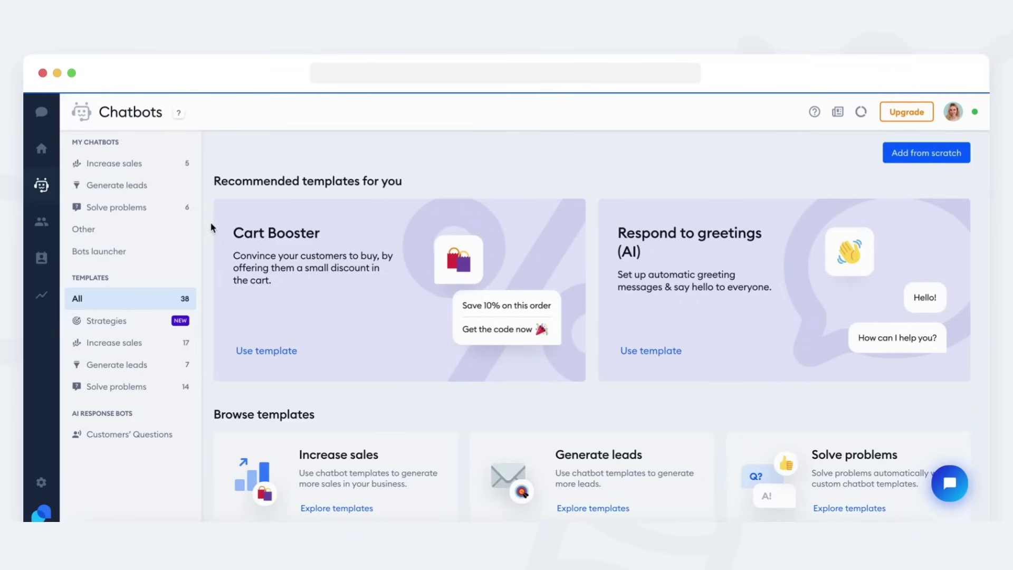
Filter templates to Solve problems and start a bot from FAQ for Online Store.
scroll(211, 228, "down", 4)
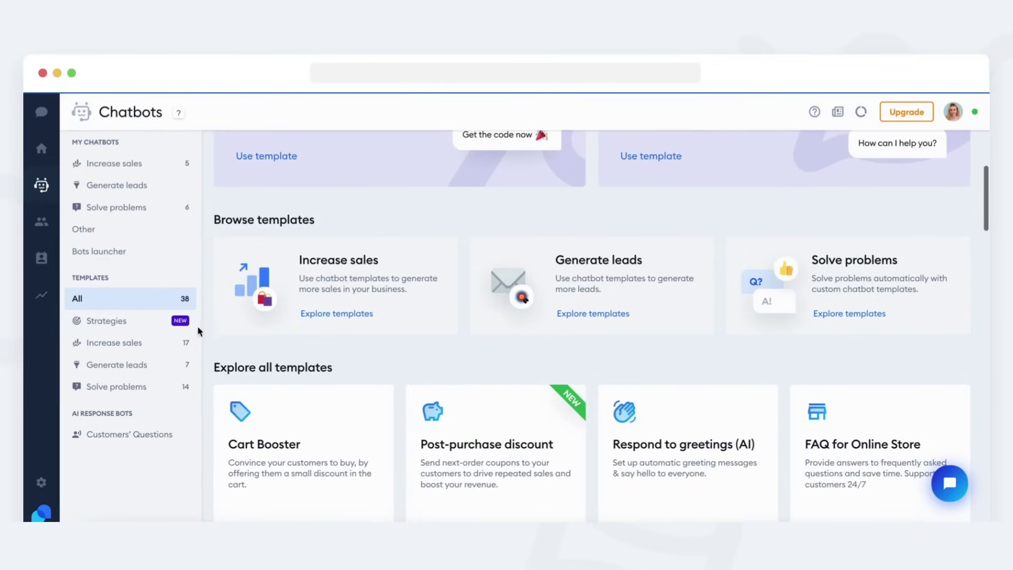
left_click(181, 390)
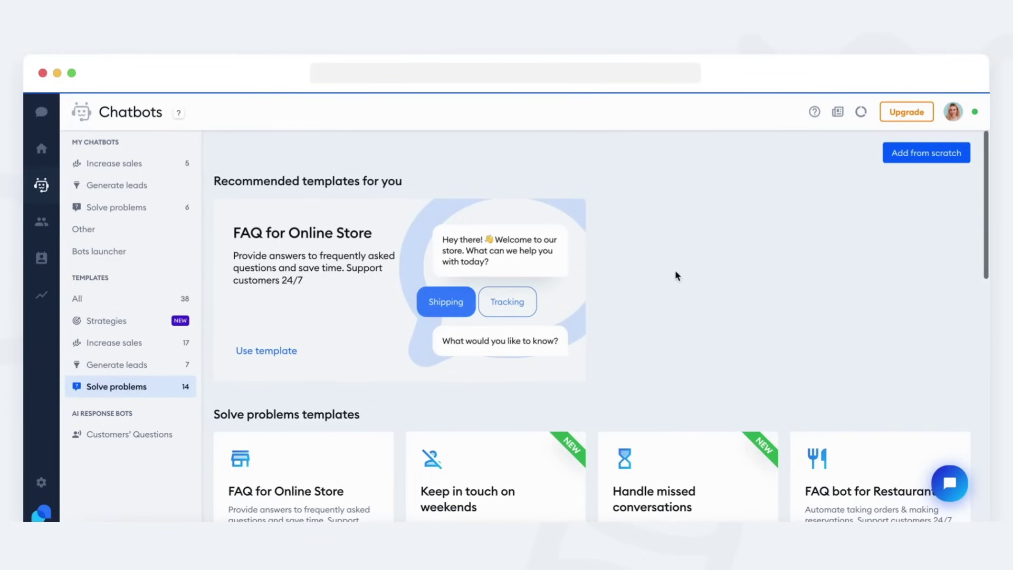
scroll(677, 275, "down", 3)
scroll(677, 275, "up", 1)
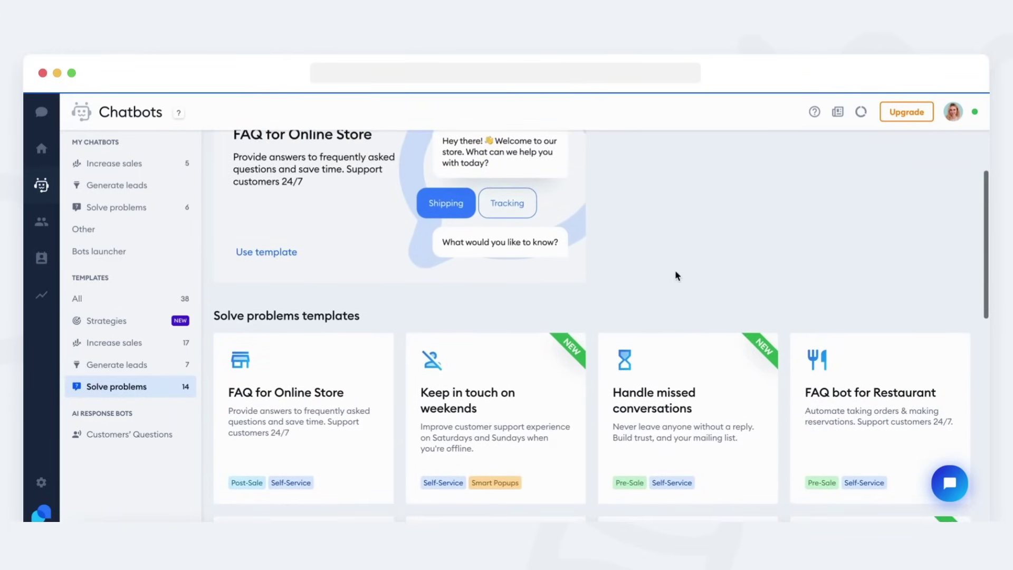
scroll(675, 273, "up", 2)
scroll(676, 274, "down", 4)
mouse_move(329, 376)
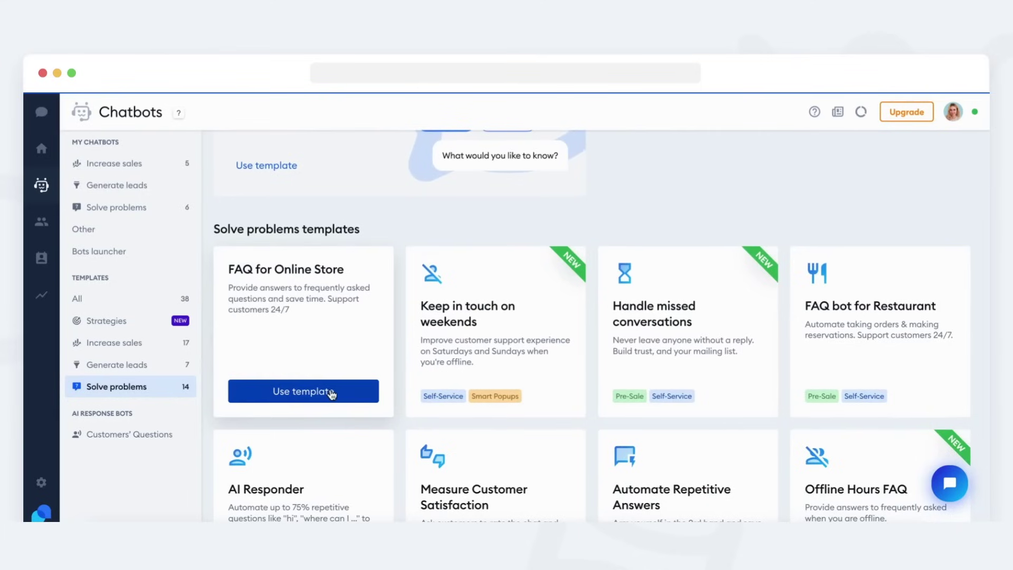
left_click(362, 389)
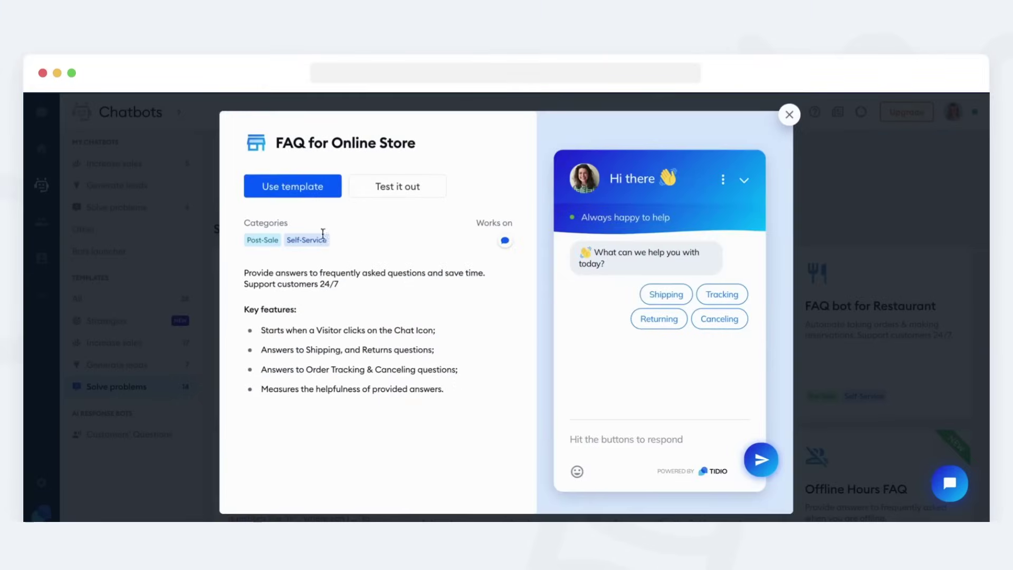
left_click(319, 191)
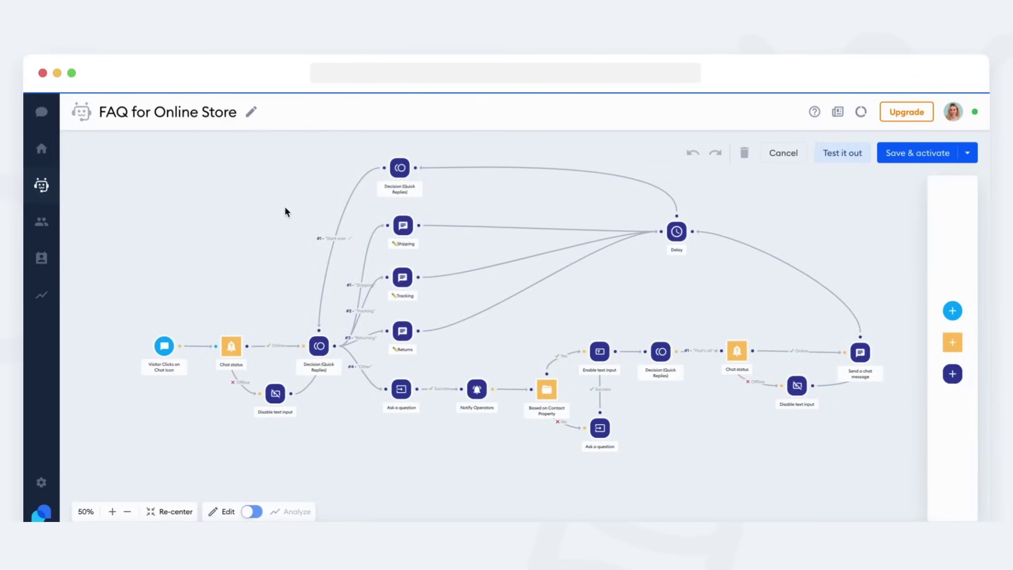
Open the Quick Replies decision and add another quick reply option.
left_click(323, 351)
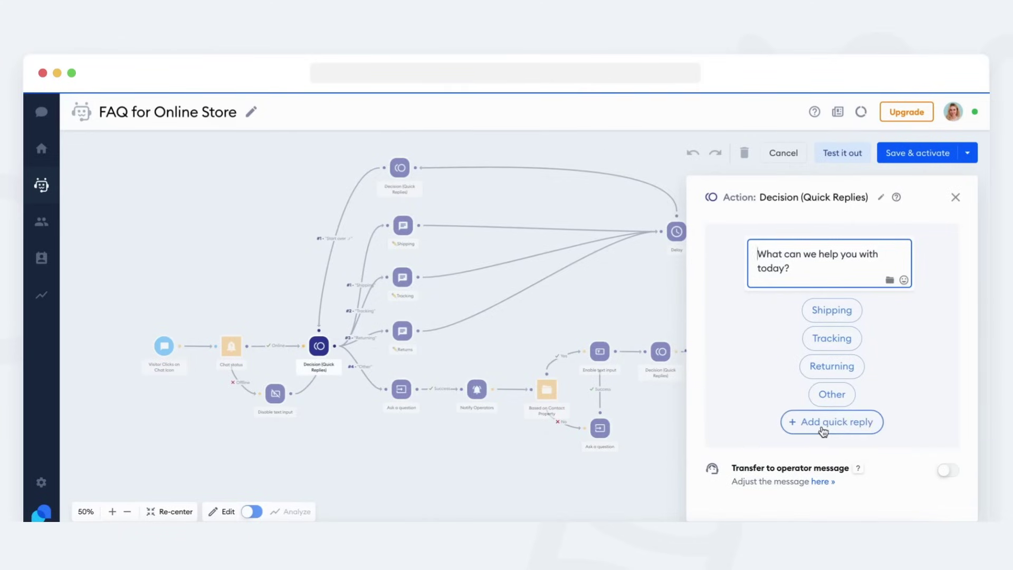
left_click(823, 429)
left_click(546, 474)
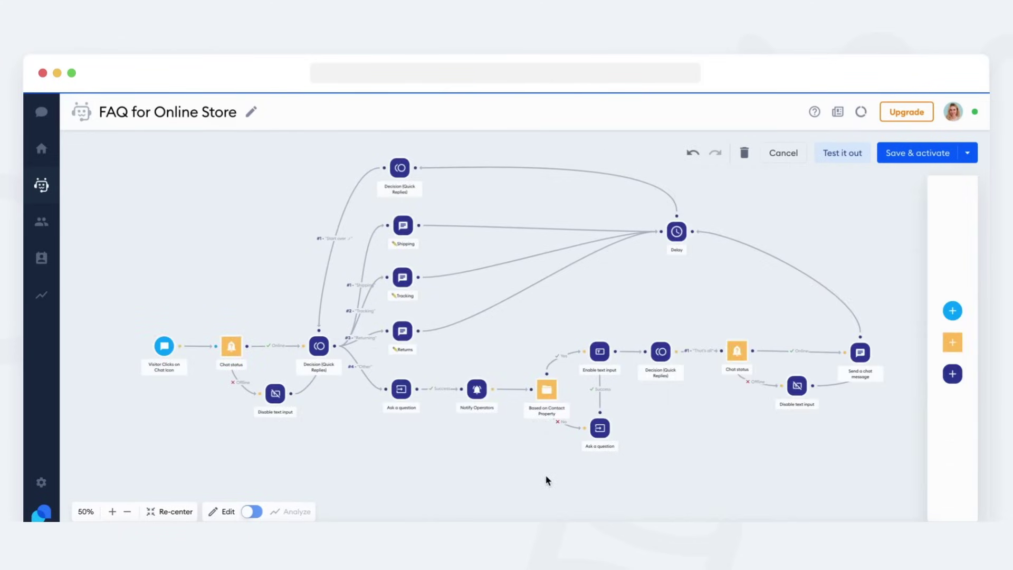
Inspect the Shipping, Tracking, Returns and Ask a question steps.
left_click(404, 227)
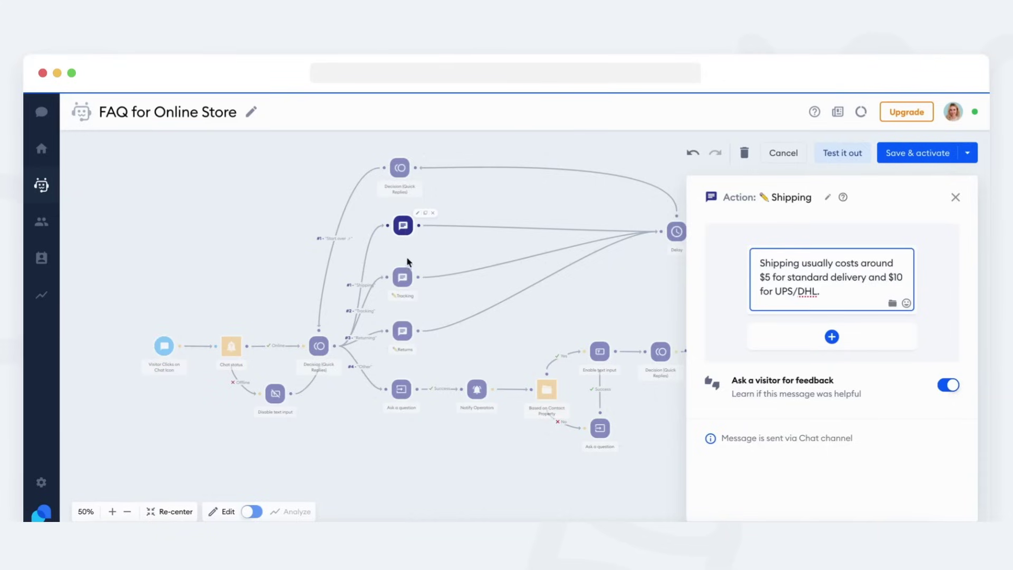
left_click(407, 286)
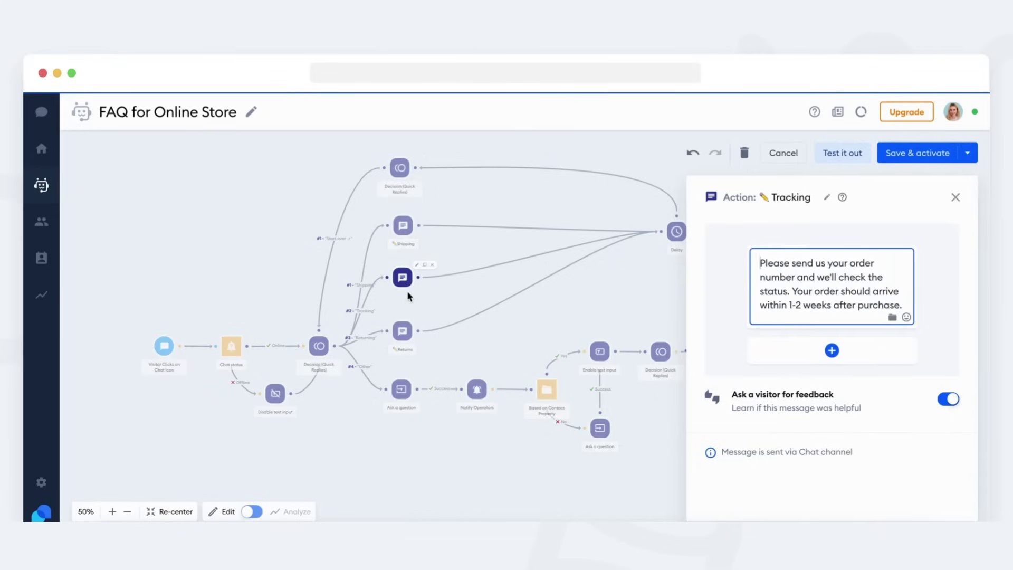
left_click(404, 328)
left_click(406, 393)
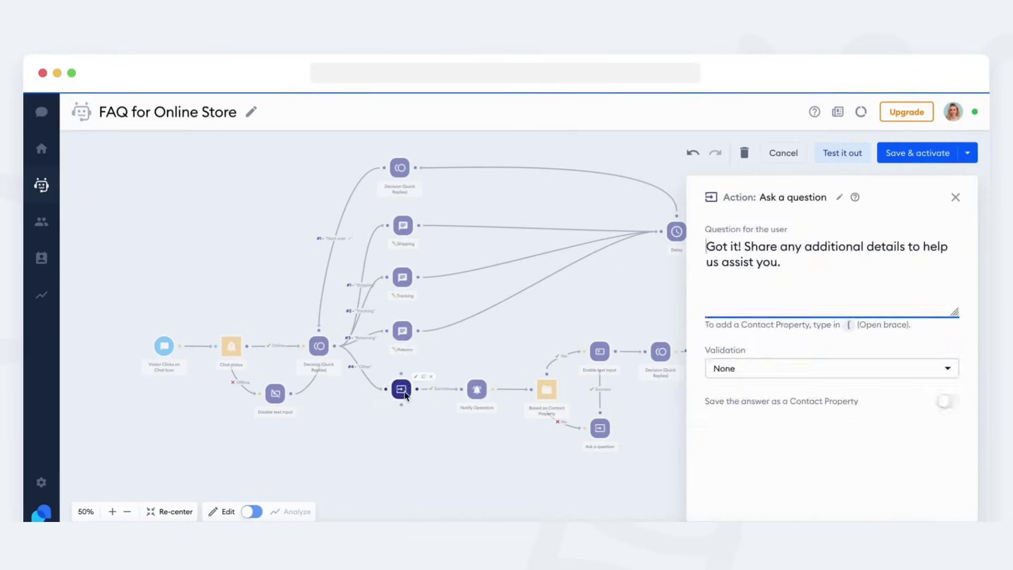